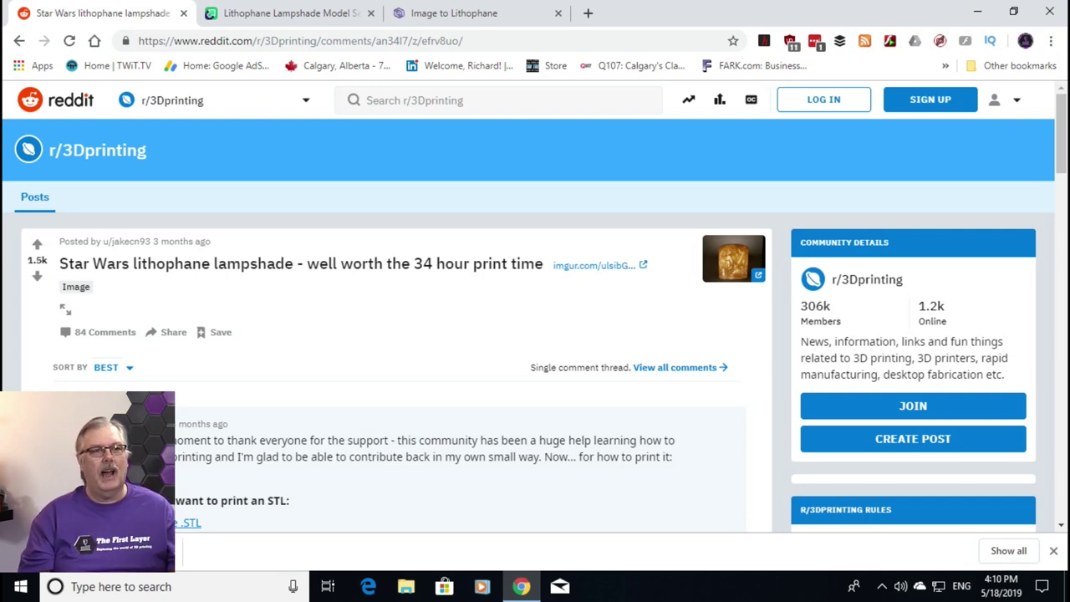
Review the lampshade settings screenshot in the Imgur post, then return to Image to Lithophane.
scroll(535, 320, "down", 2)
scroll(548, 326, "down", 2)
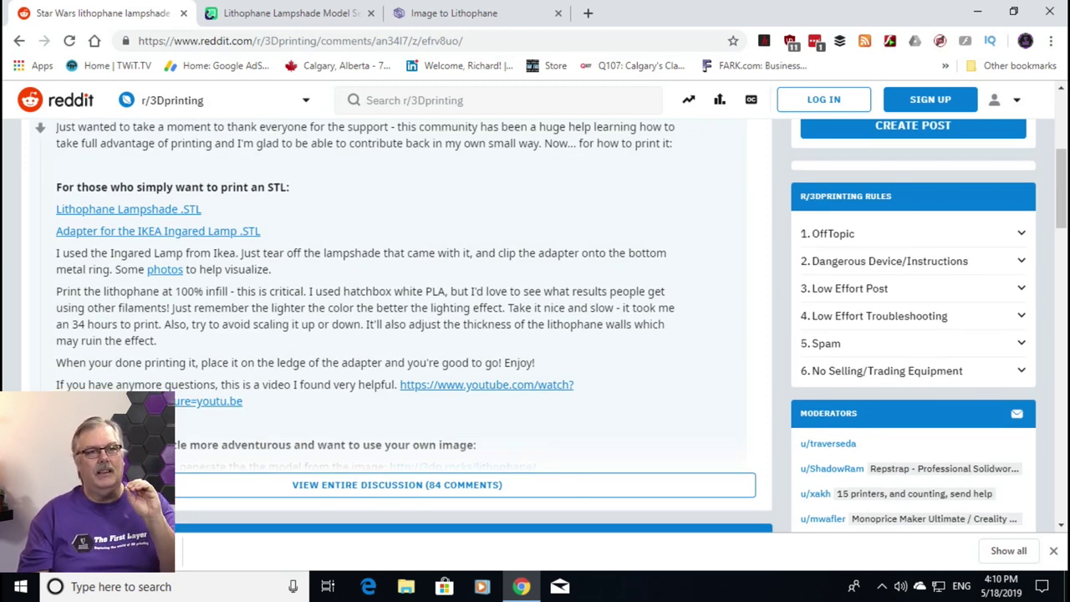
scroll(535, 326, "up", 4)
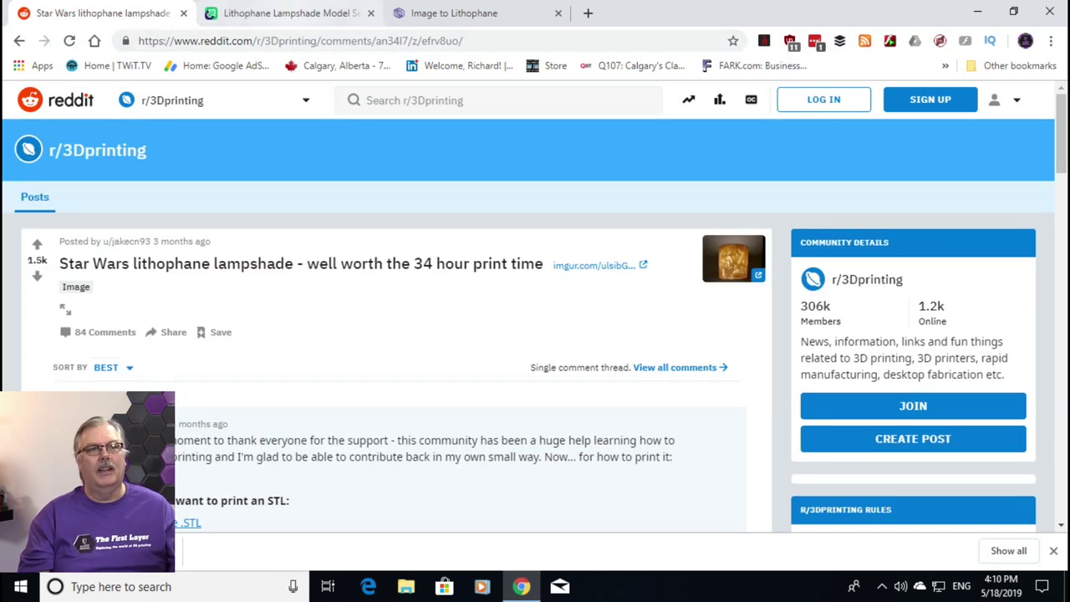
left_click(289, 13)
scroll(535, 326, "down", 7)
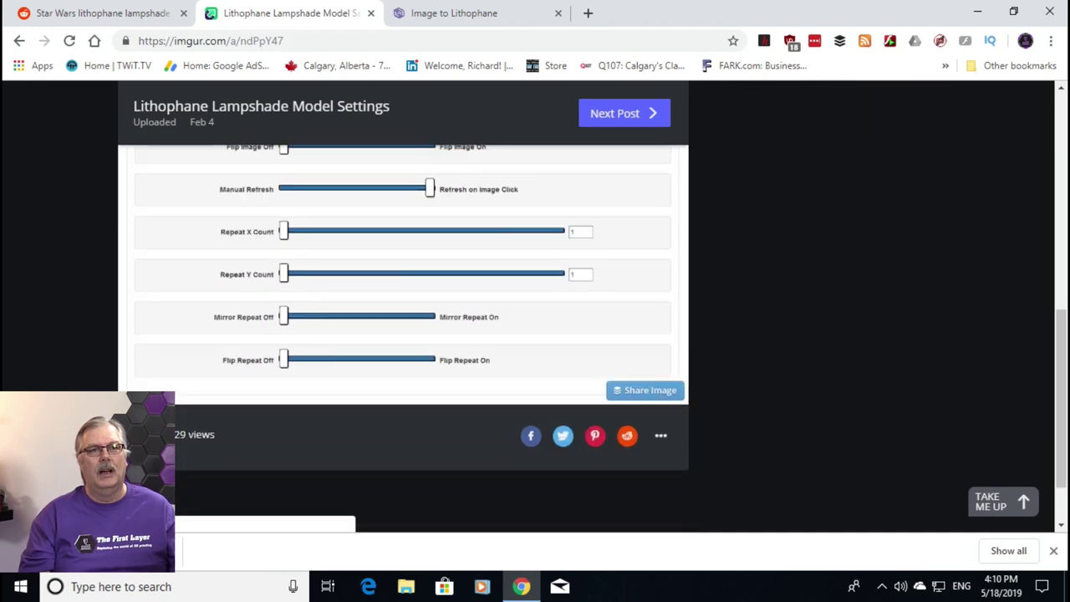
scroll(535, 326, "up", 8)
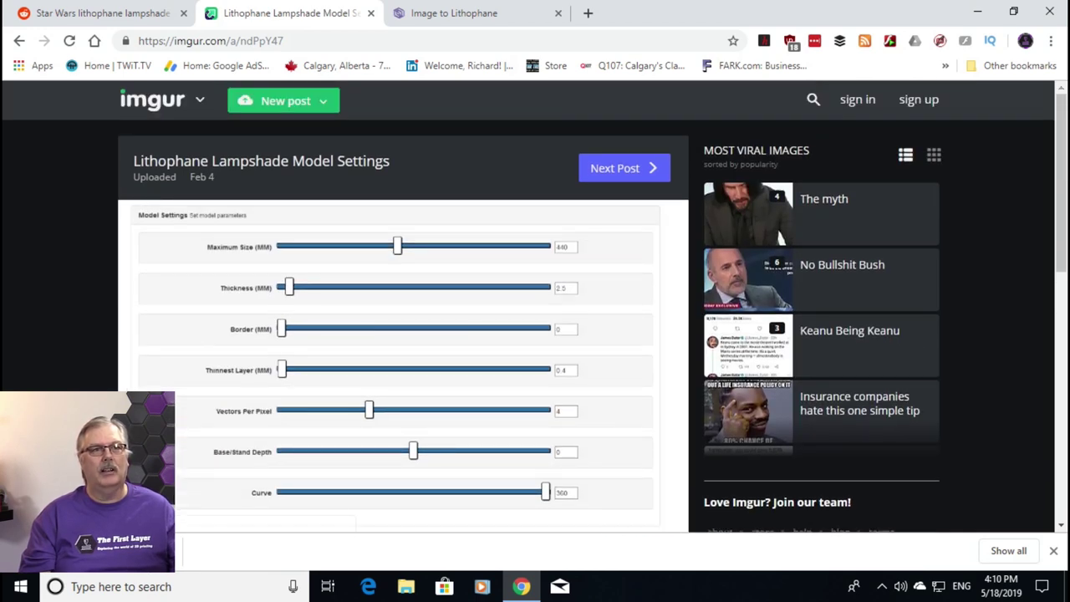
left_click(454, 13)
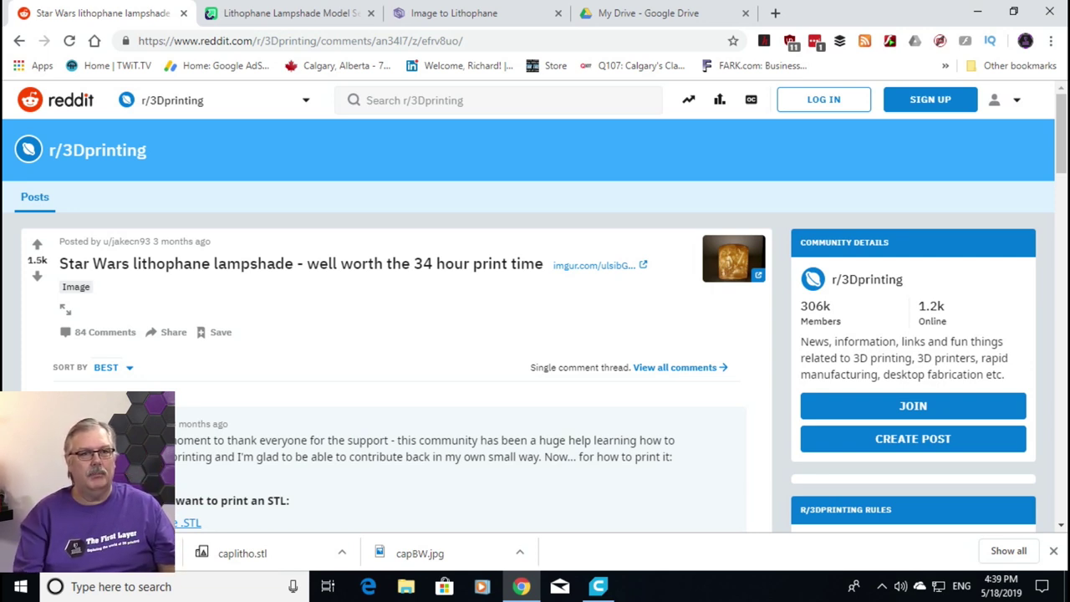
scroll(535, 318, "down", 1)
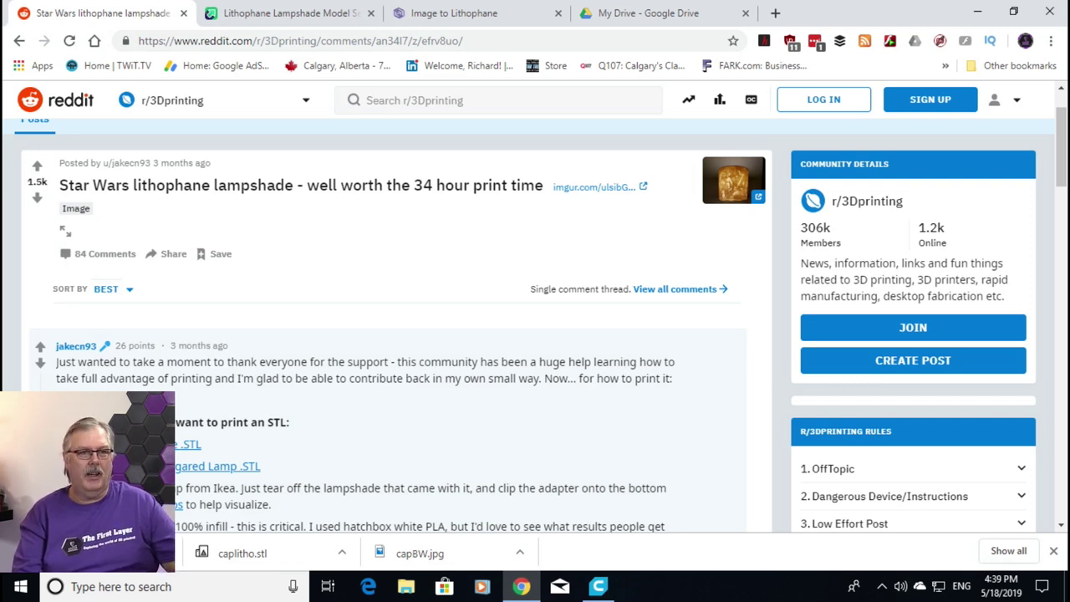
scroll(535, 326, "down", 2)
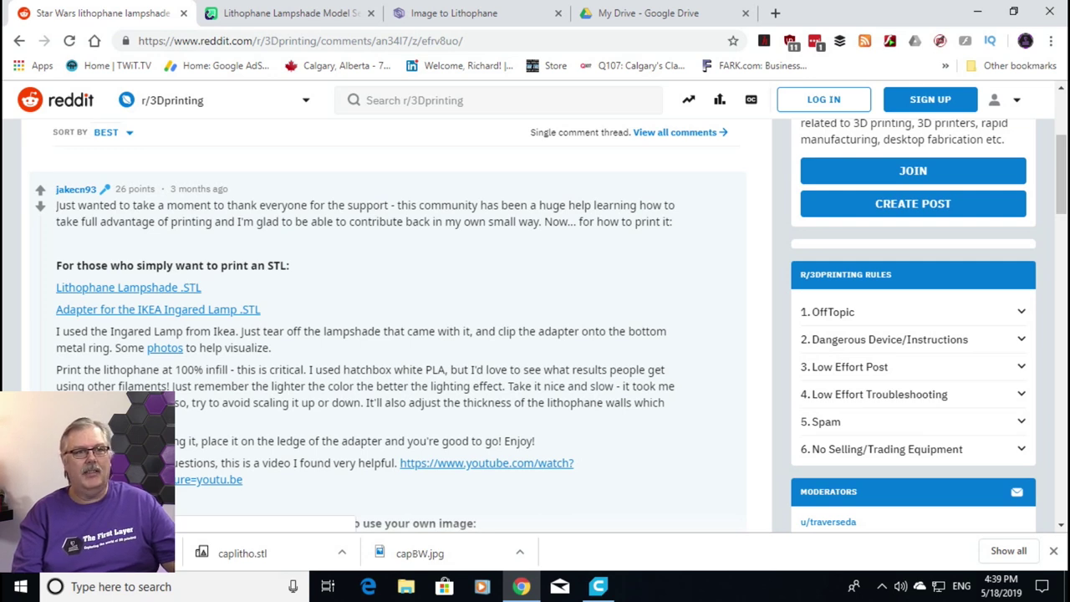
scroll(548, 326, "down", 1)
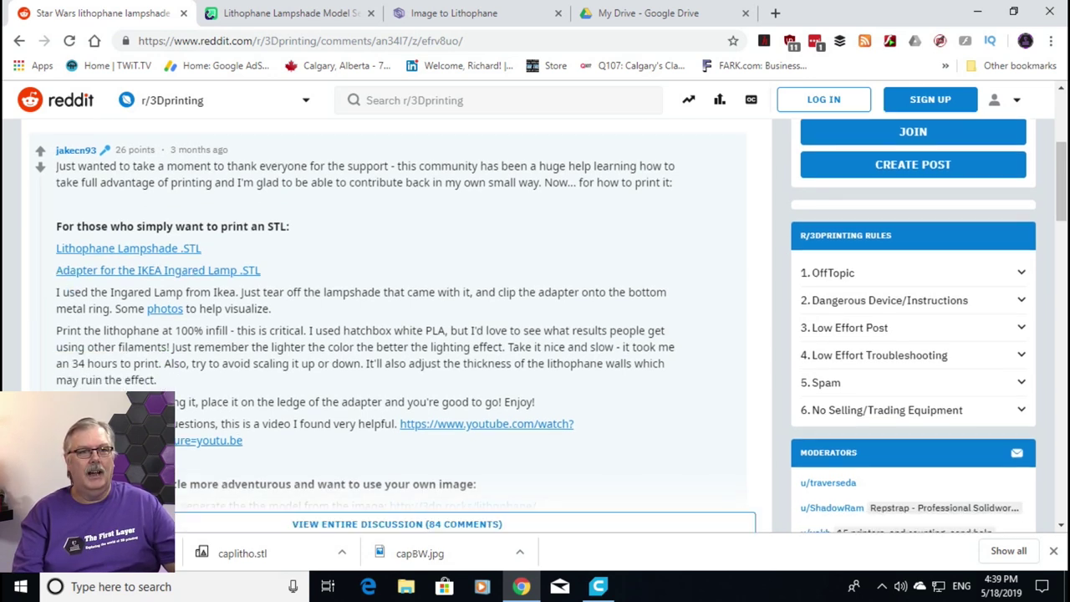
scroll(397, 326, "down", 5)
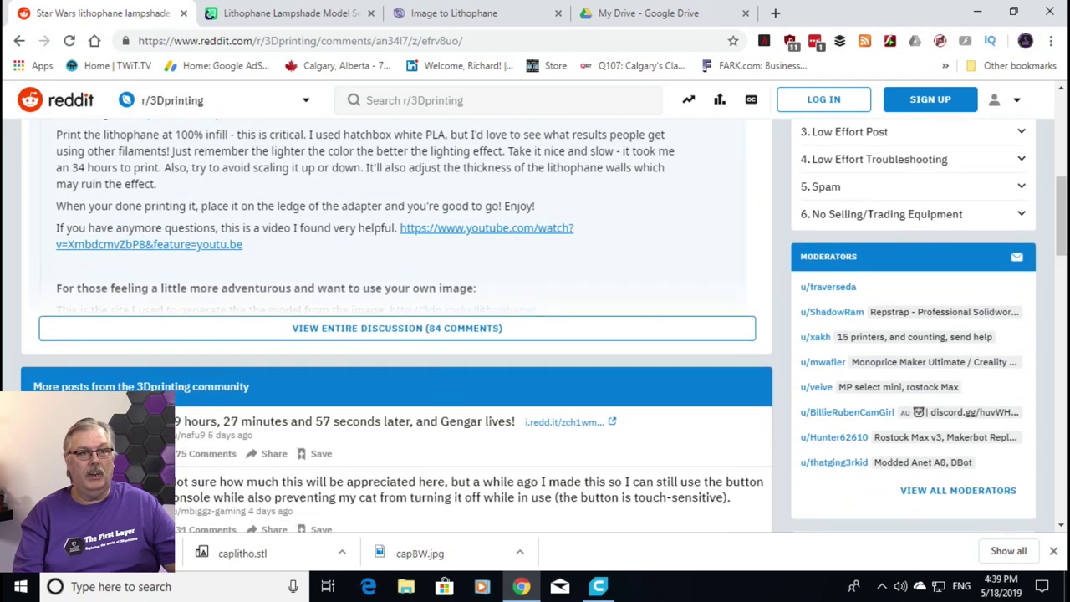
scroll(397, 326, "down", 6)
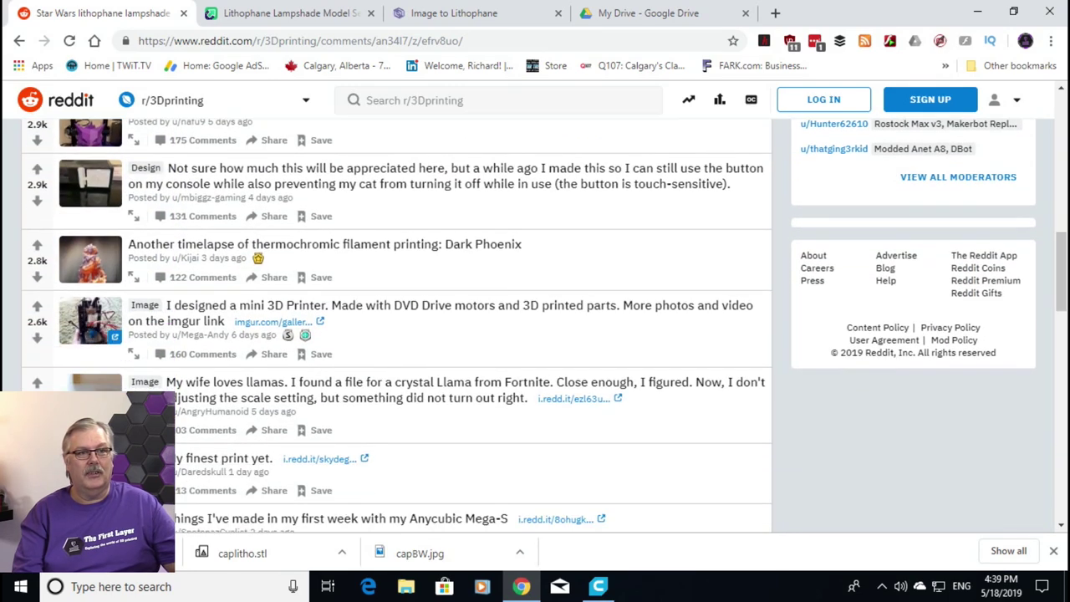
key("Home")
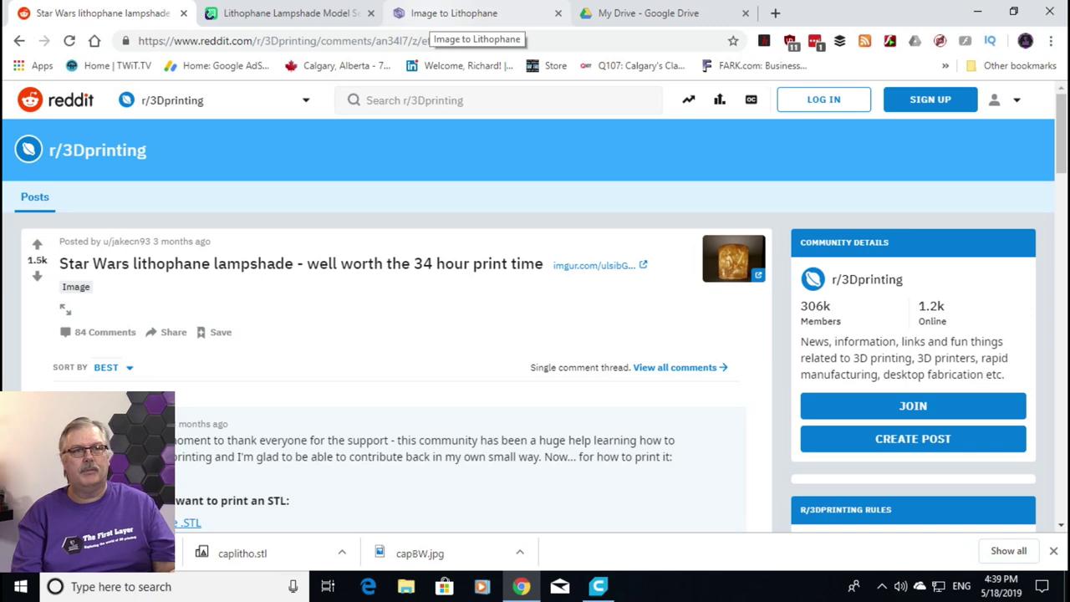
On 3dp.rocks, go to the Images page and bring up the file picker.
left_click(451, 13)
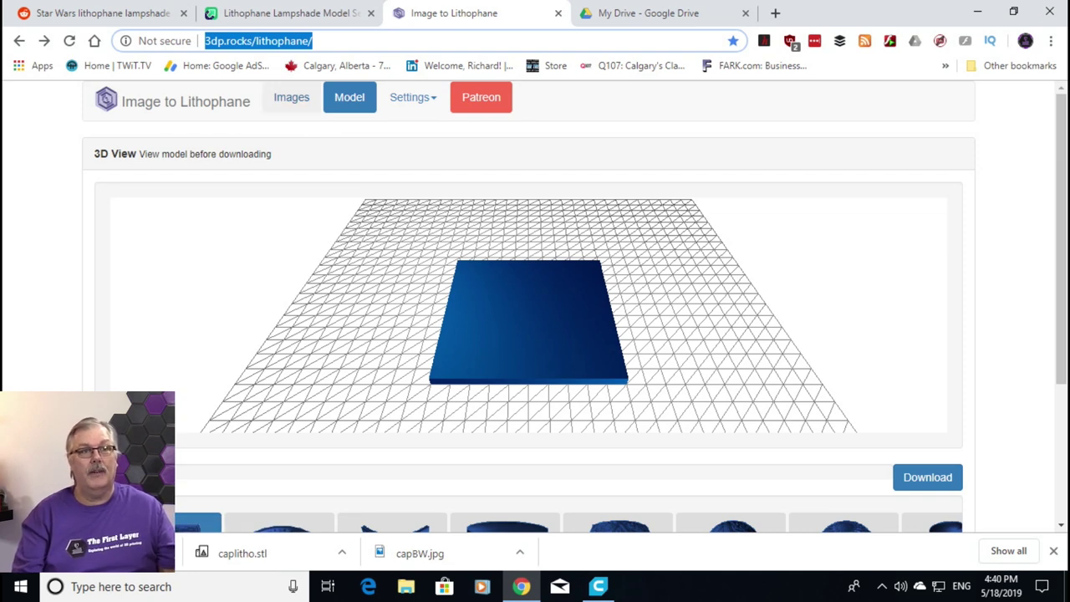
left_click(291, 97)
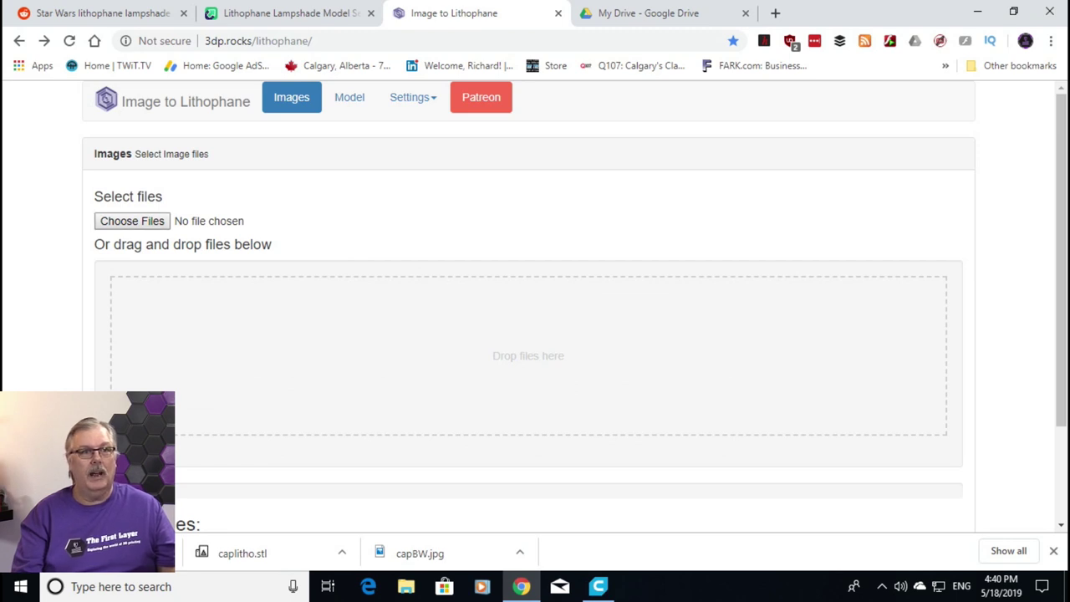
left_click(132, 220)
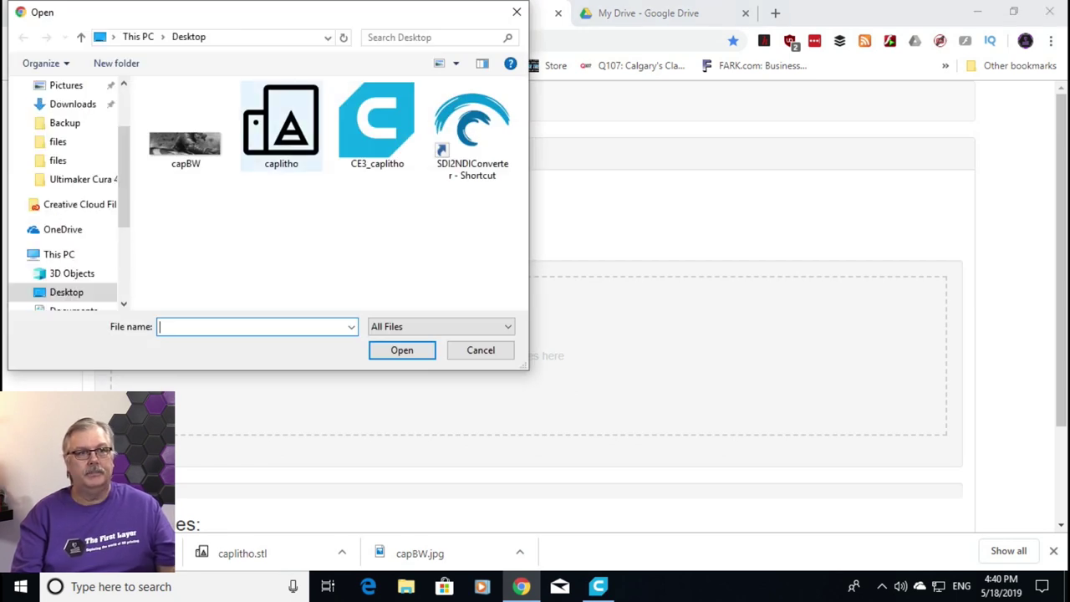
Load capBW from the Desktop as the lithophane picture.
left_click(186, 125)
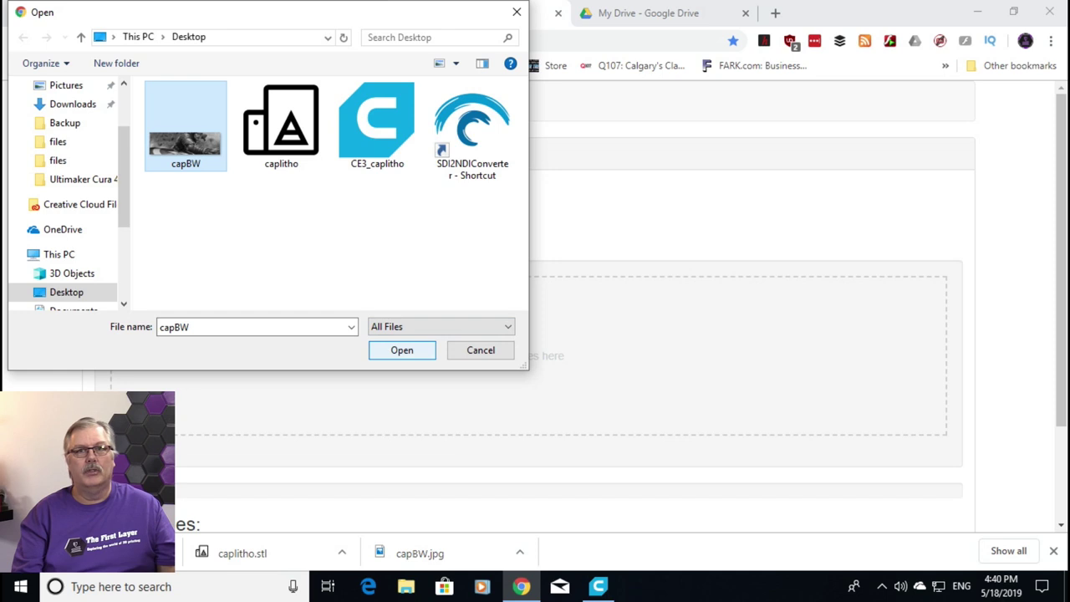
left_click(401, 349)
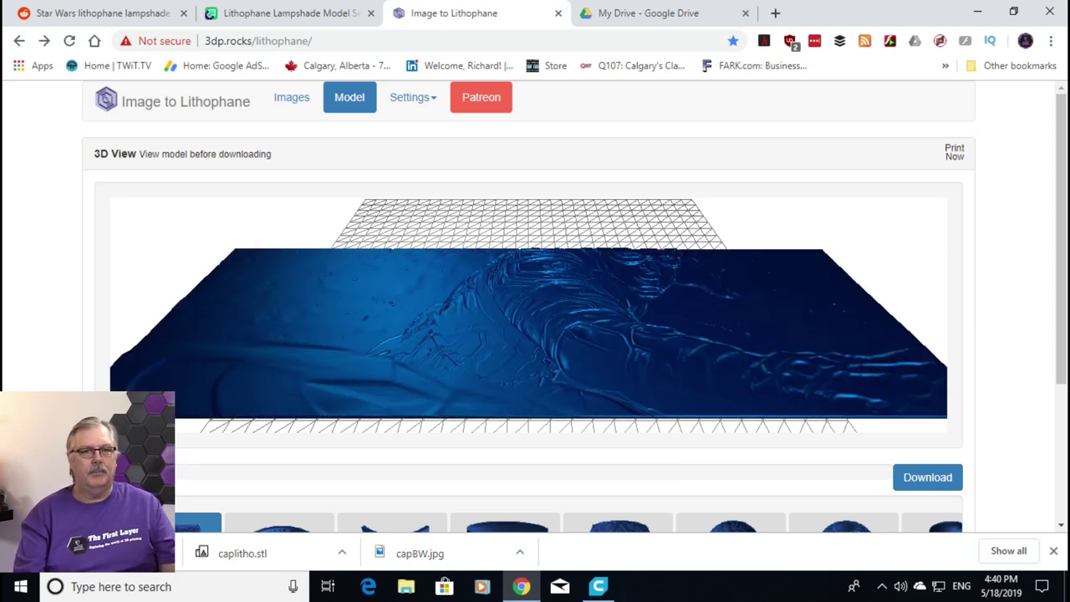
Pick the Outer Curve thumbnail as the lithophane shape.
scroll(535, 309, "down", 1)
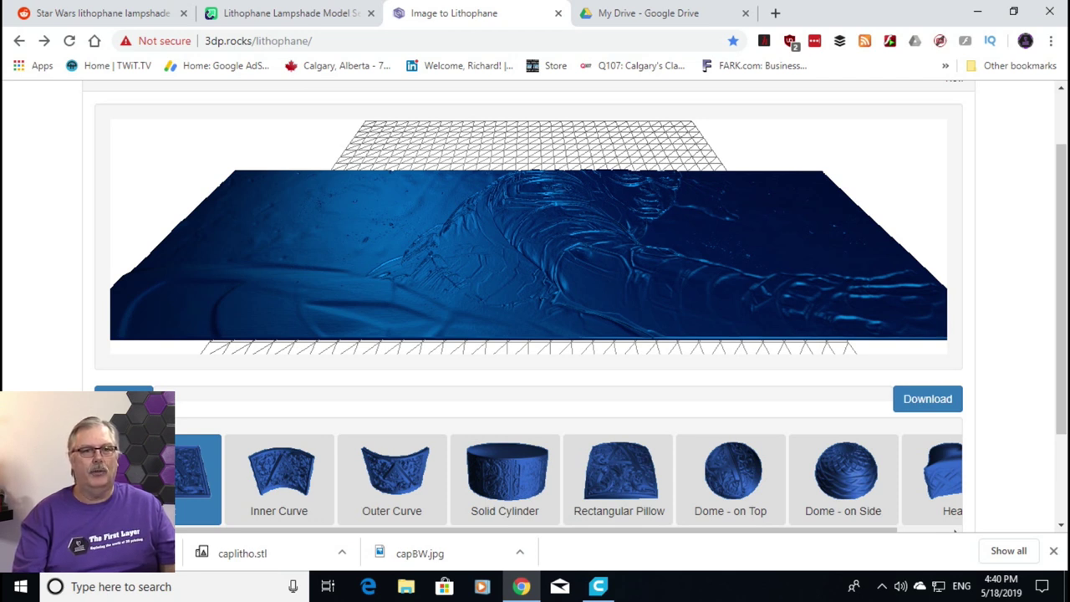
scroll(569, 481, "right", 2)
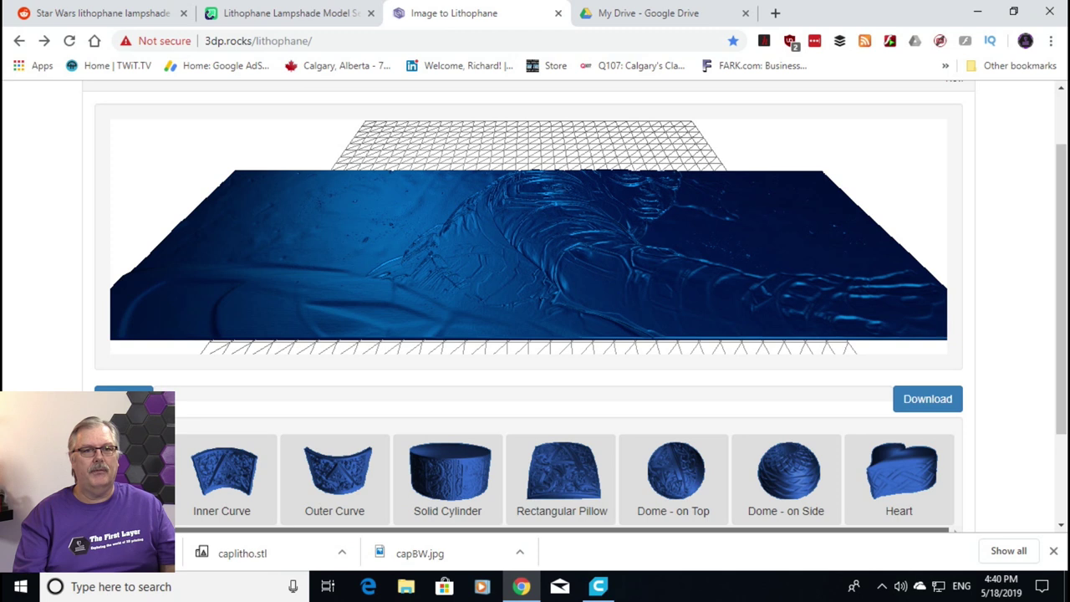
scroll(569, 480, "left", 2)
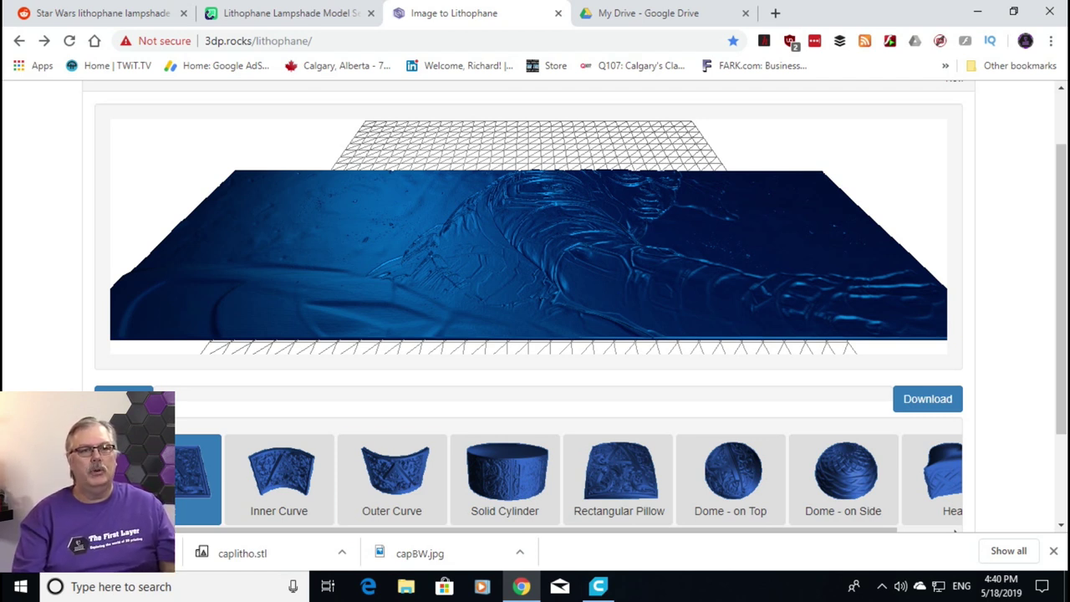
left_click(391, 477)
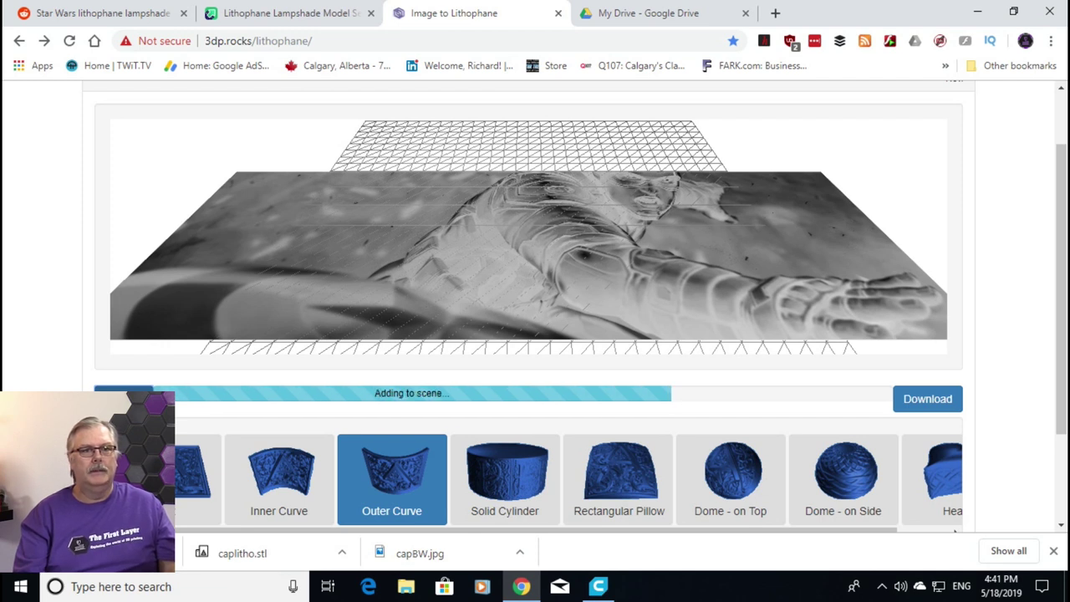
Return to the cylindrical lampshade 3D view and show the Settings page list.
scroll(535, 301, "up", 1)
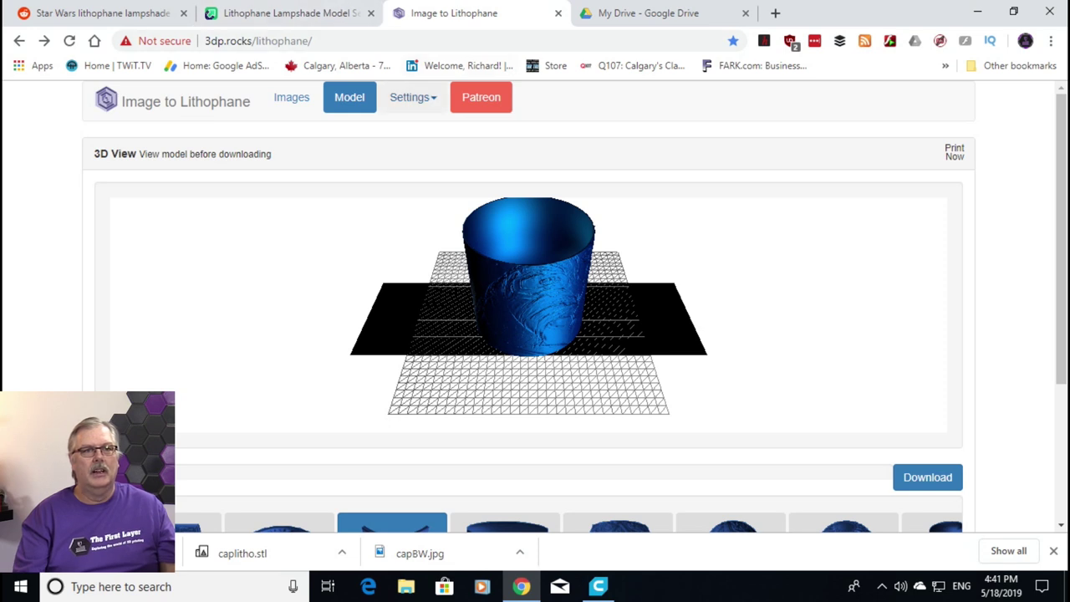
left_click(413, 97)
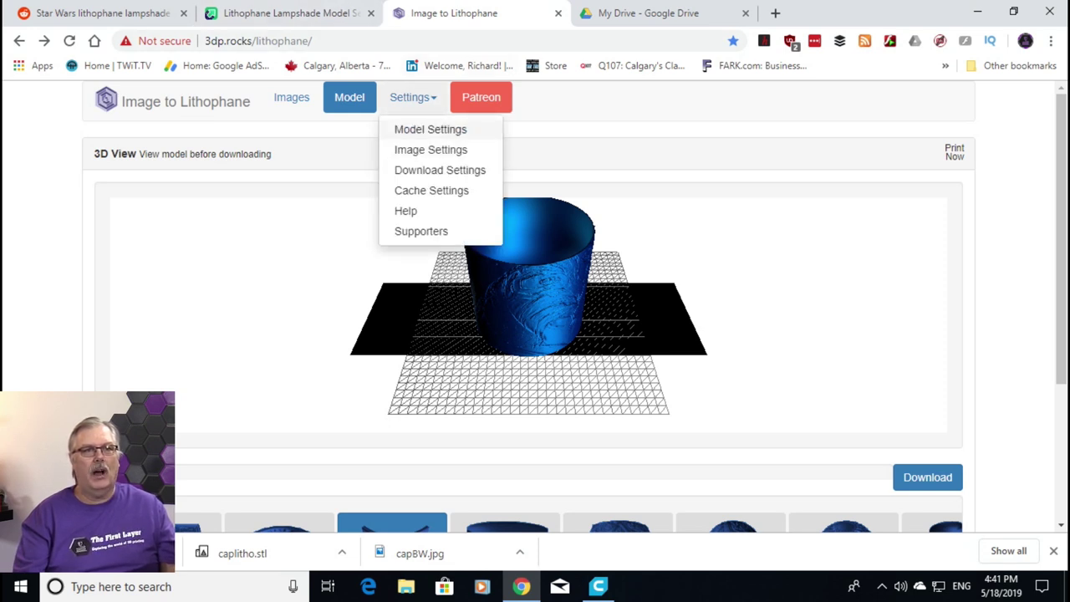
Show Model Settings: Maximum Size 440, Thickness 2.5, Border 0, Thinnest Layer 0.5 mm.
left_click(429, 129)
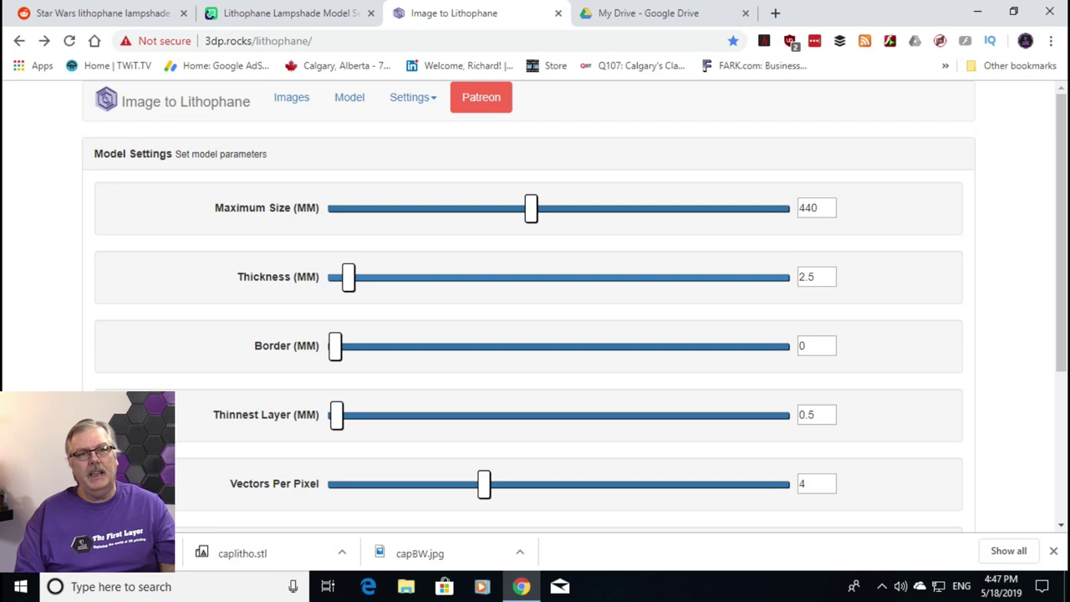
Adjust the Thickness slider from 35 down to 2.5 mm.
double_click(805, 277)
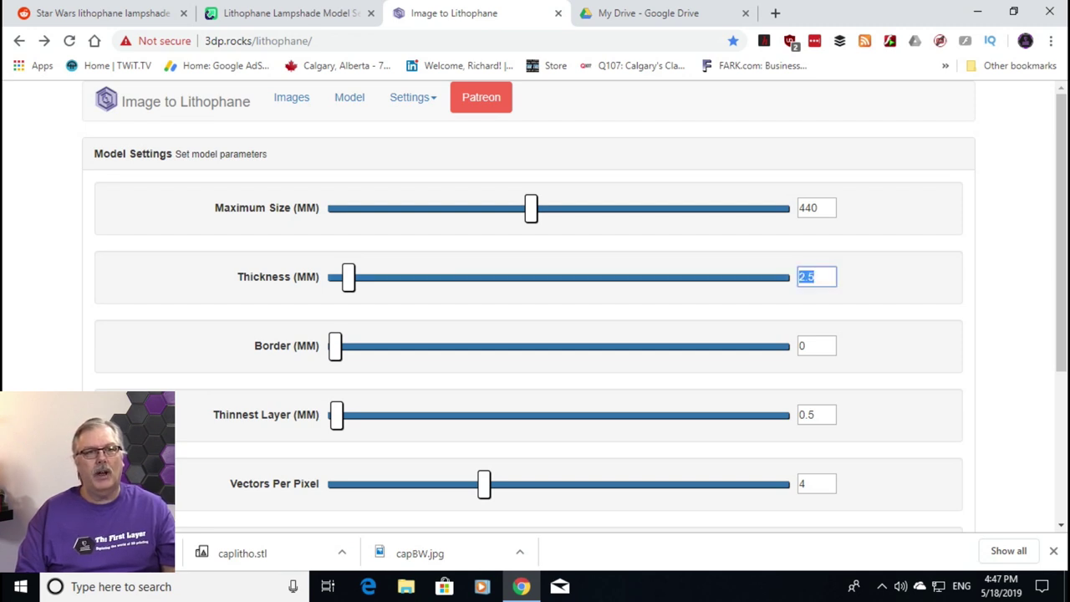
type("3")
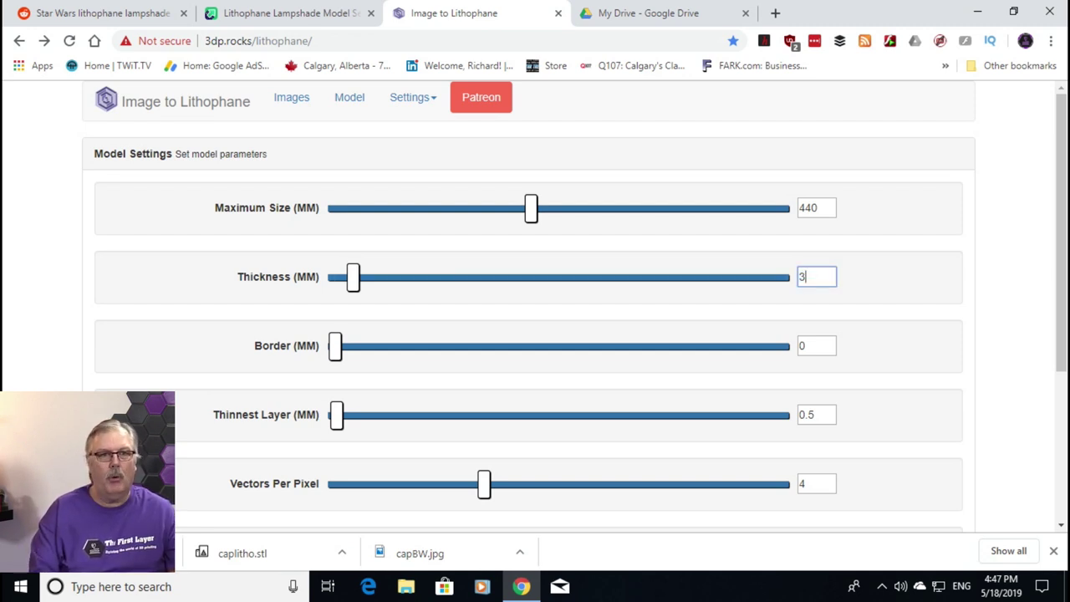
type("5")
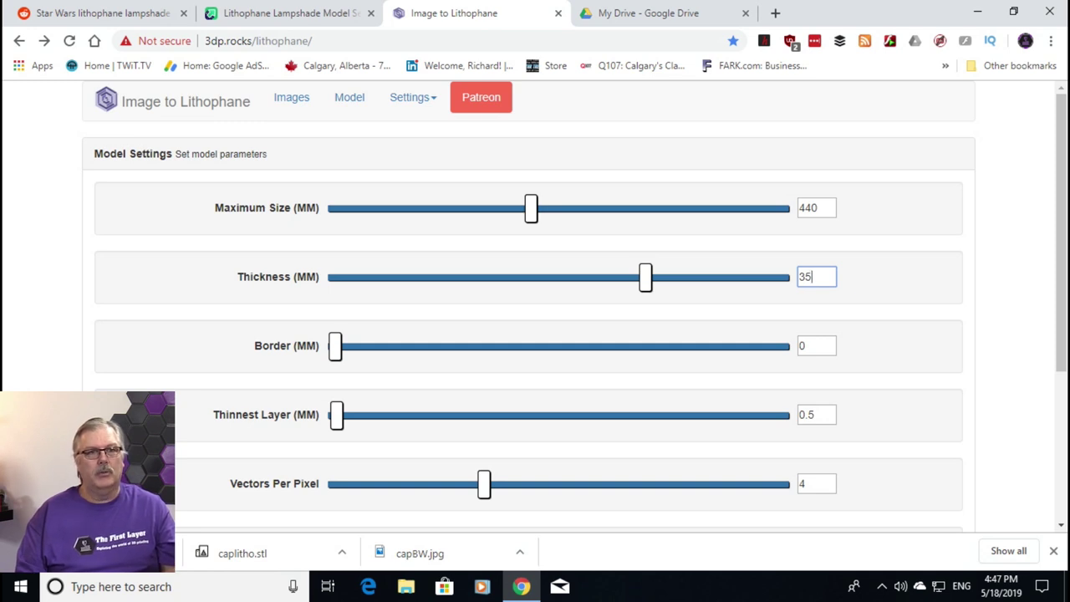
left_click_drag(645, 277, 352, 277)
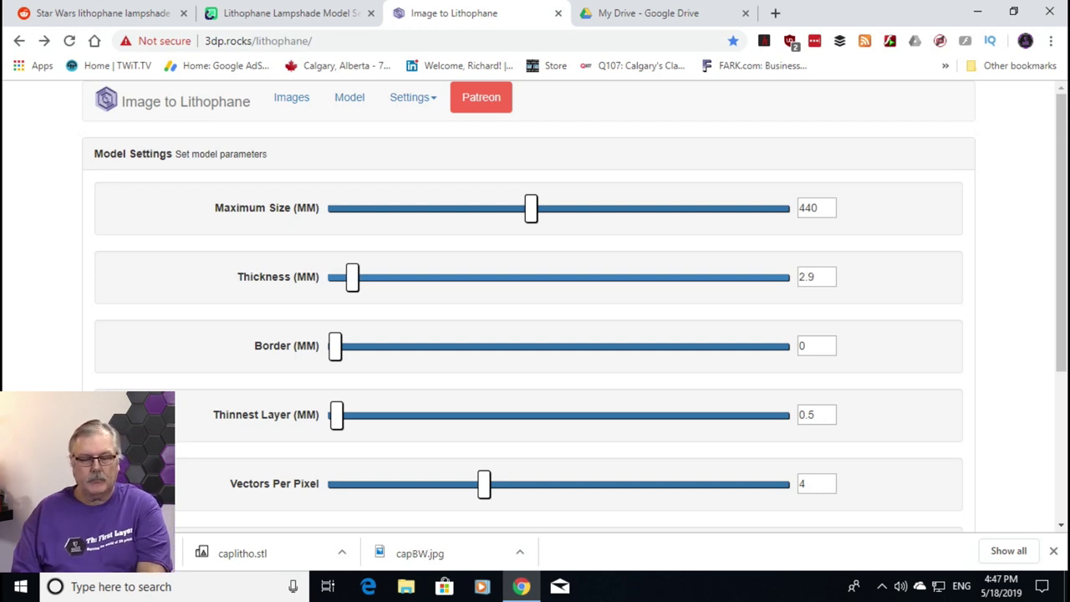
left_click_drag(352, 276, 354, 277)
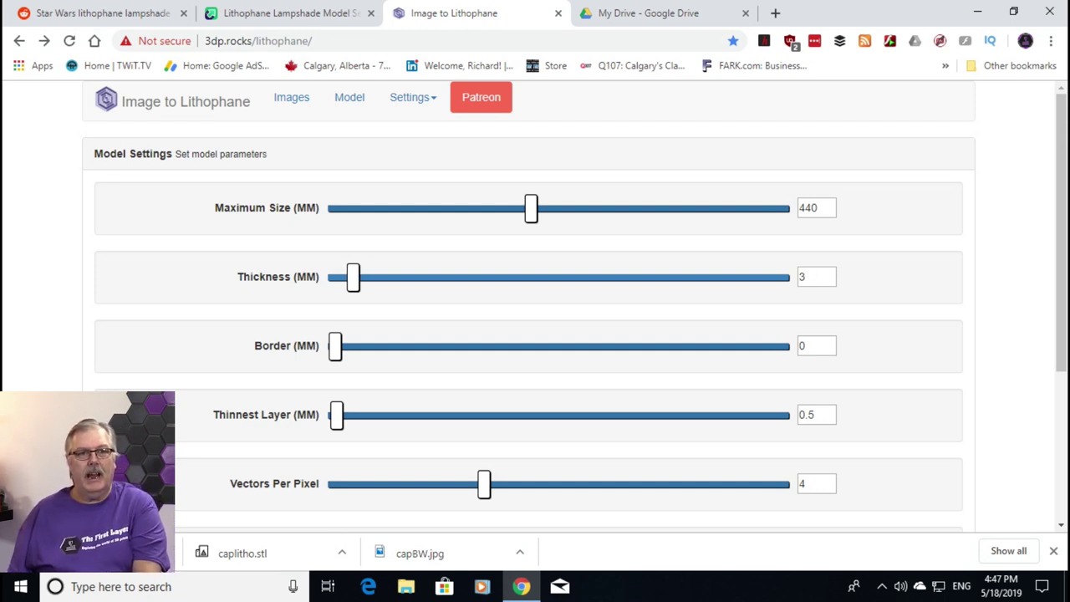
left_click_drag(354, 276, 349, 276)
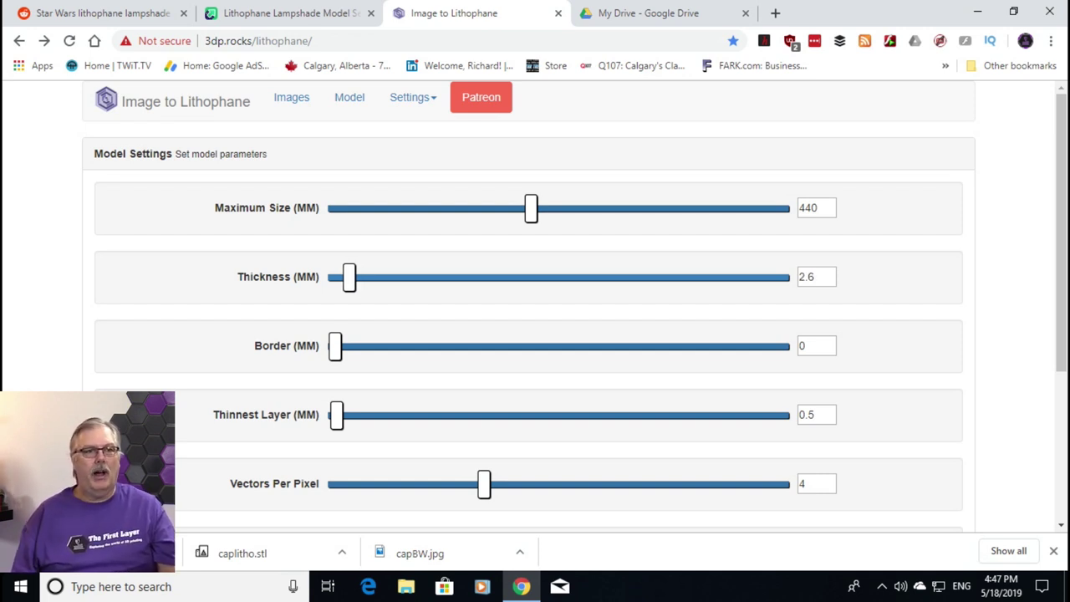
left_click_drag(348, 277, 348, 277)
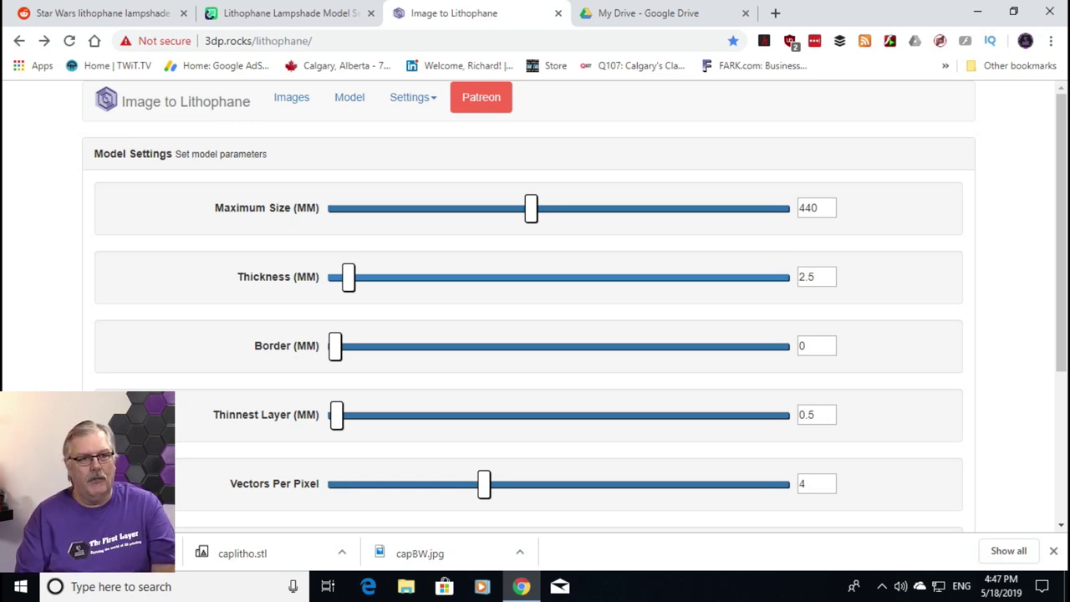
Scroll the Model Settings to confirm Curve 360 and Base/Stand Depth 0.
scroll(535, 335, "down", 2)
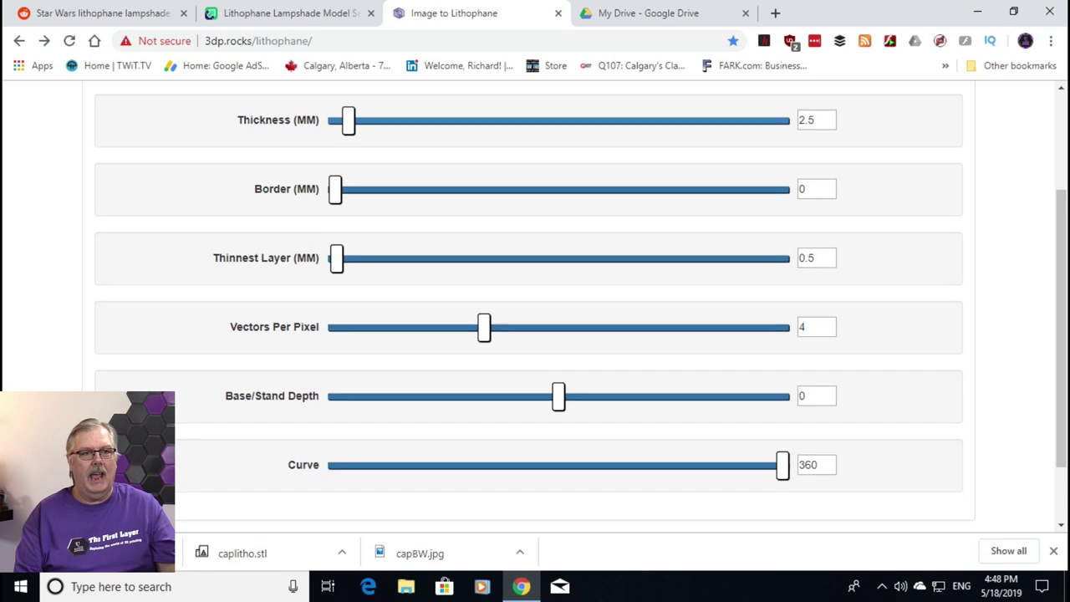
scroll(535, 334, "down", 1)
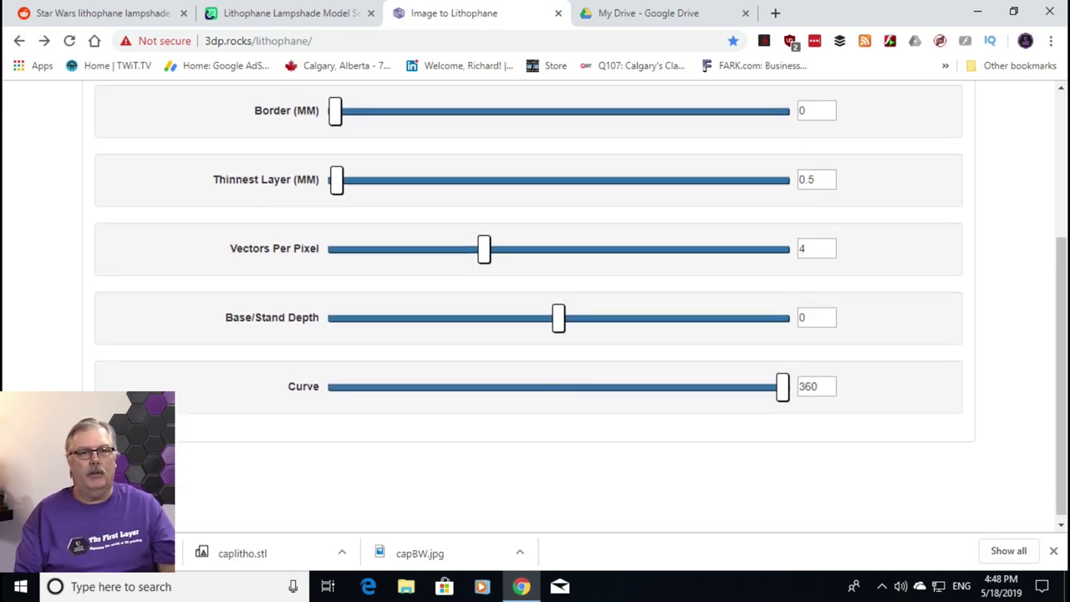
scroll(535, 334, "up", 1)
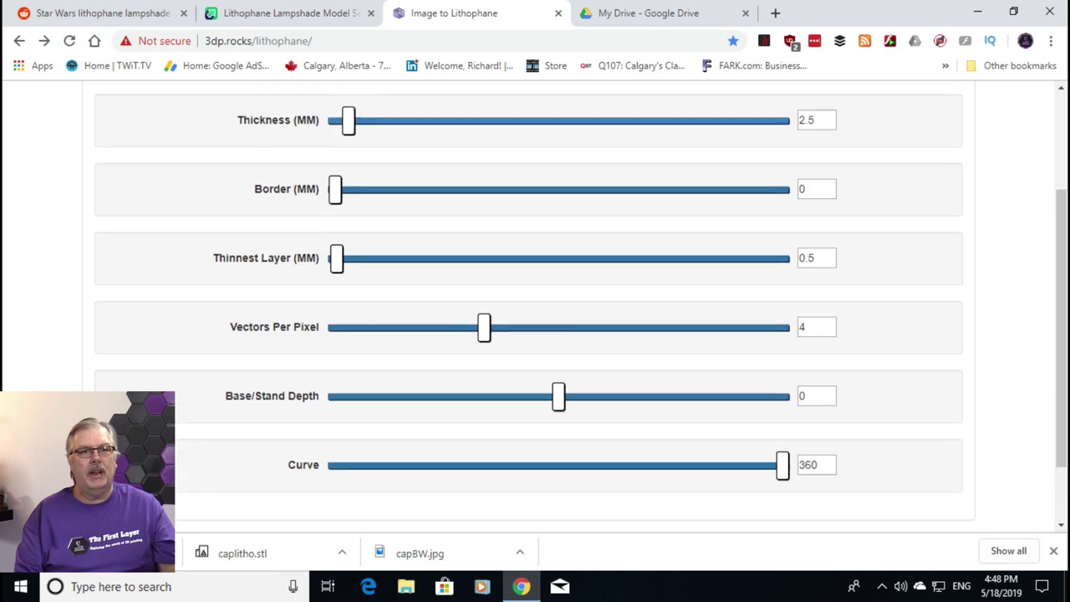
scroll(535, 334, "down", 1)
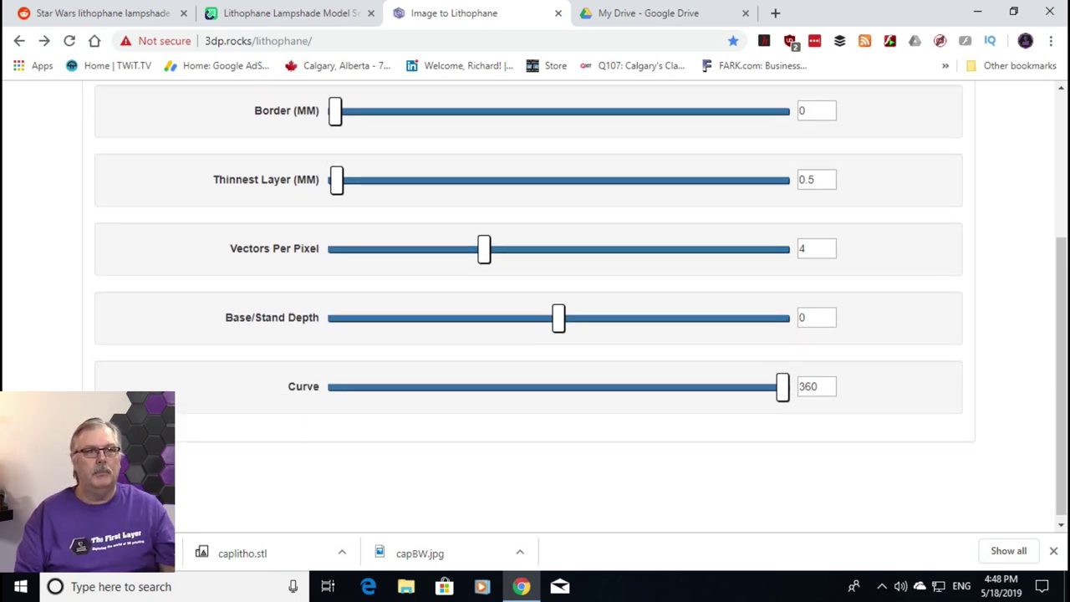
scroll(535, 334, "up", 3)
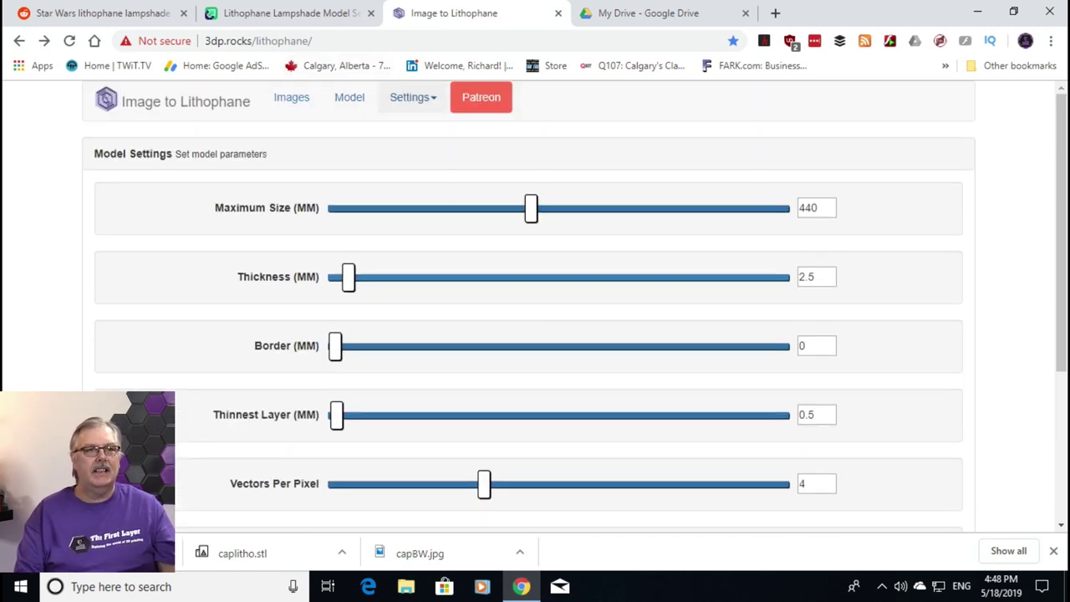
Switch to the Image Settings page.
left_click(412, 97)
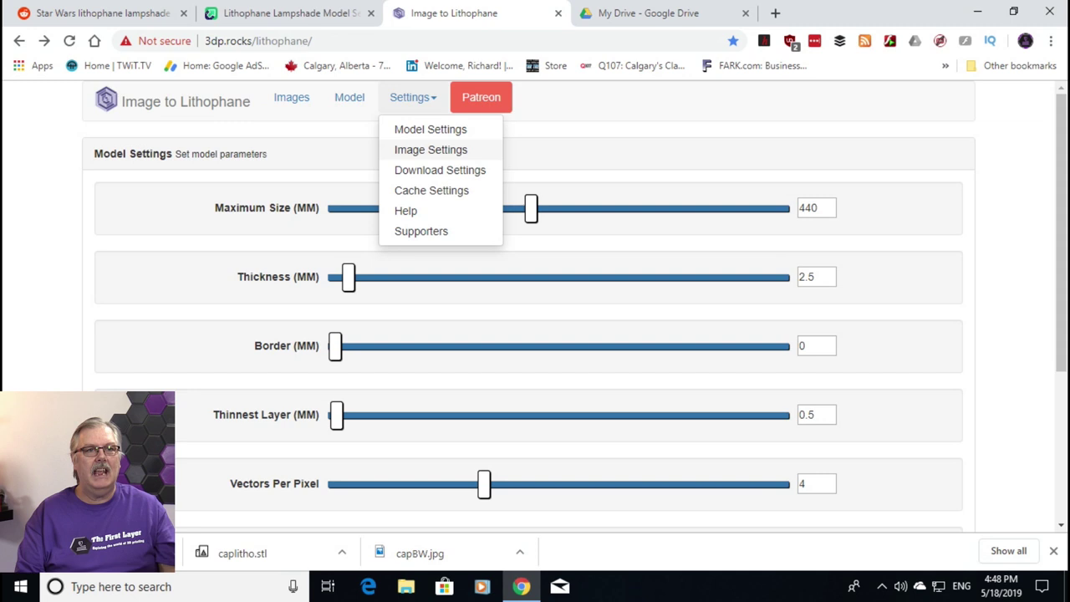
left_click(430, 150)
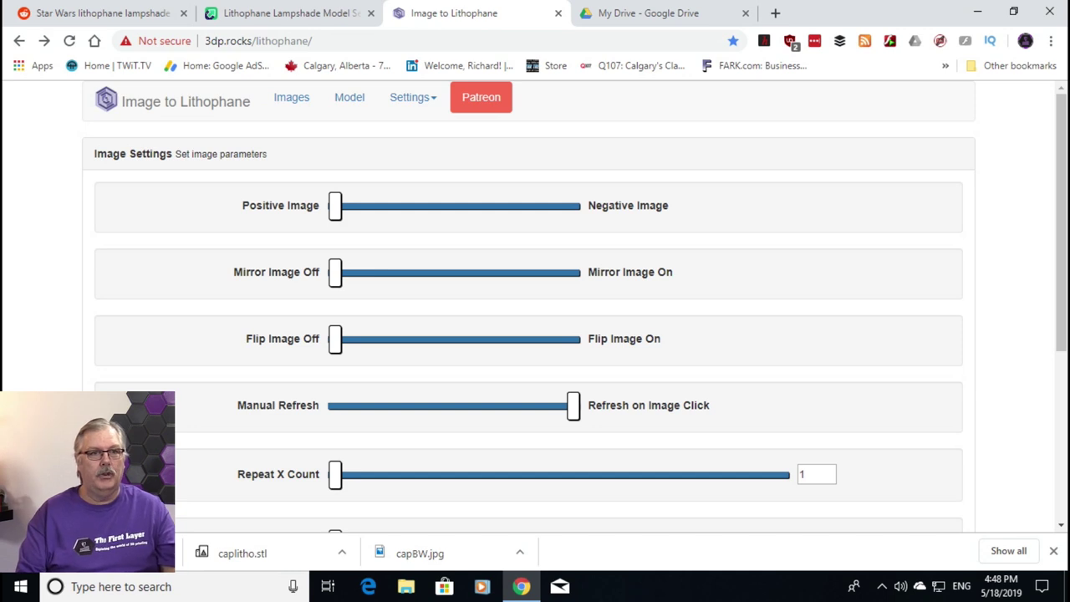
scroll(535, 318, "down", 1)
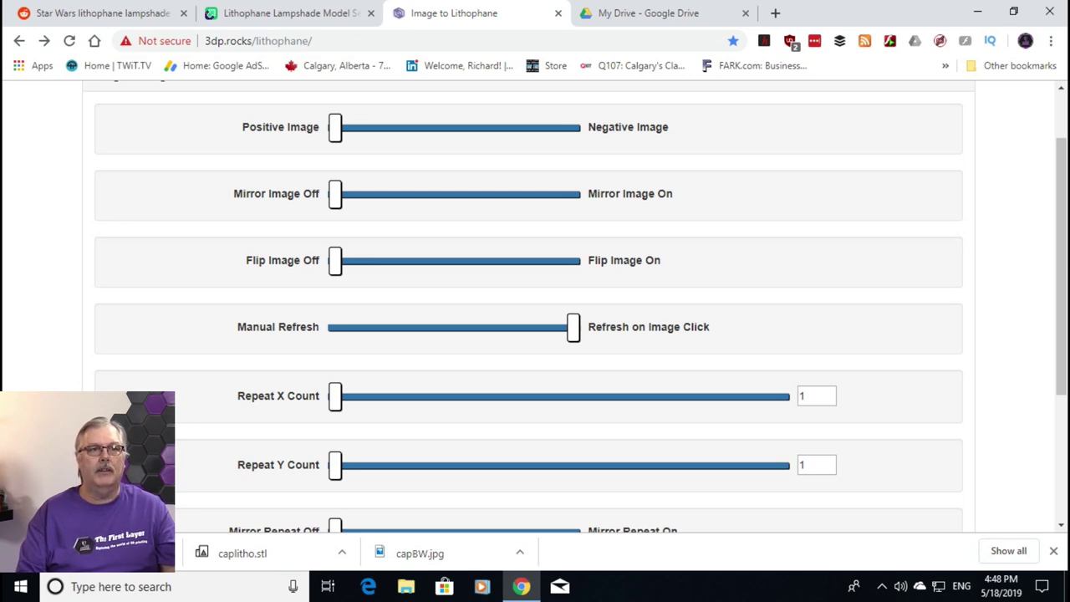
Toggle the image to Negative and back to Positive, leaving mirror and flip off.
left_click(573, 127)
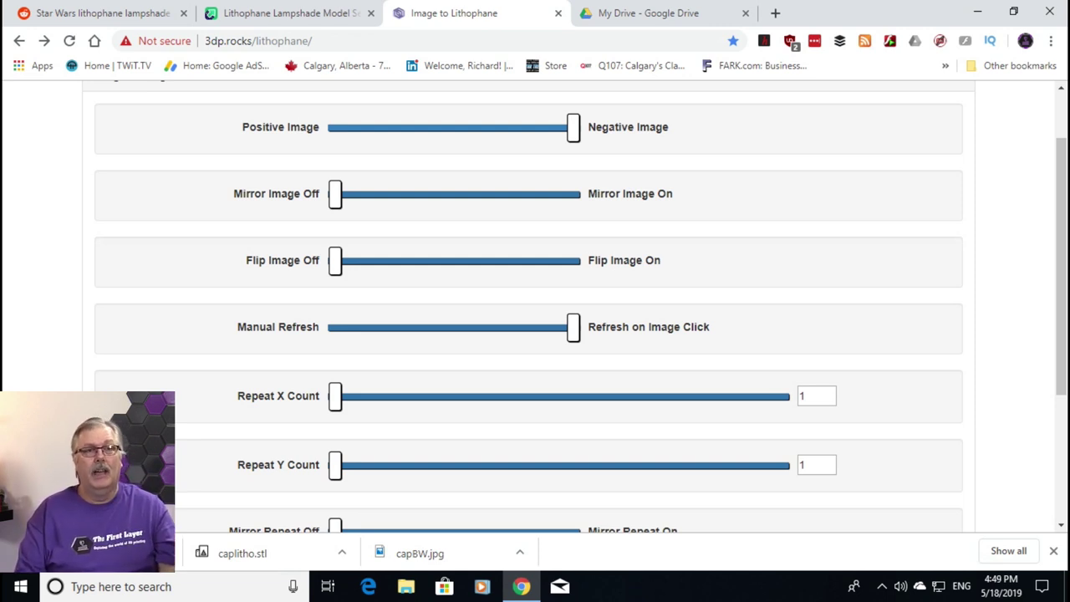
key("Left")
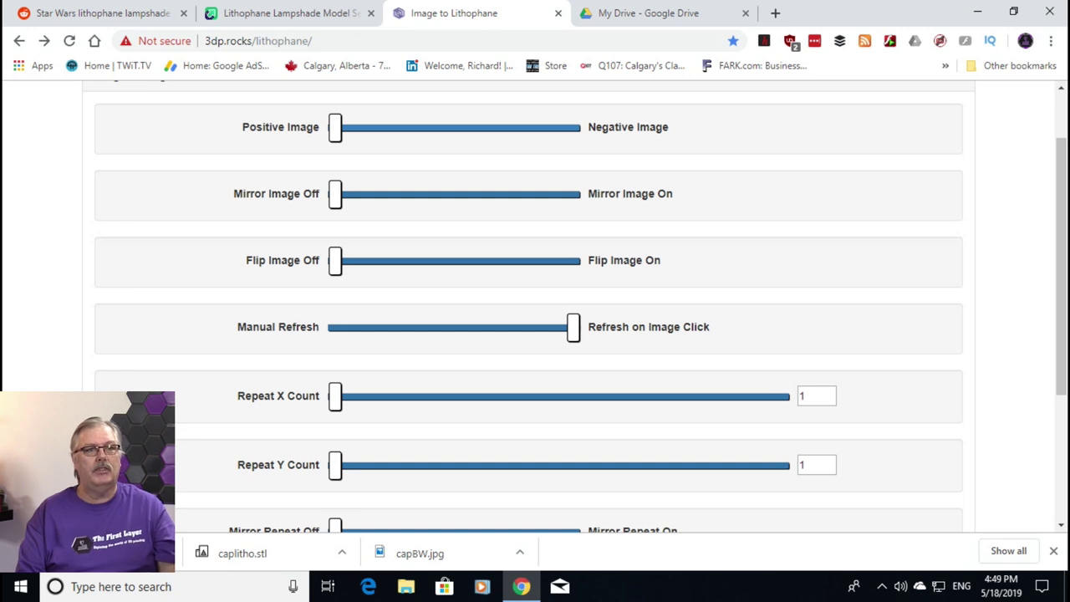
scroll(535, 310, "down", 3)
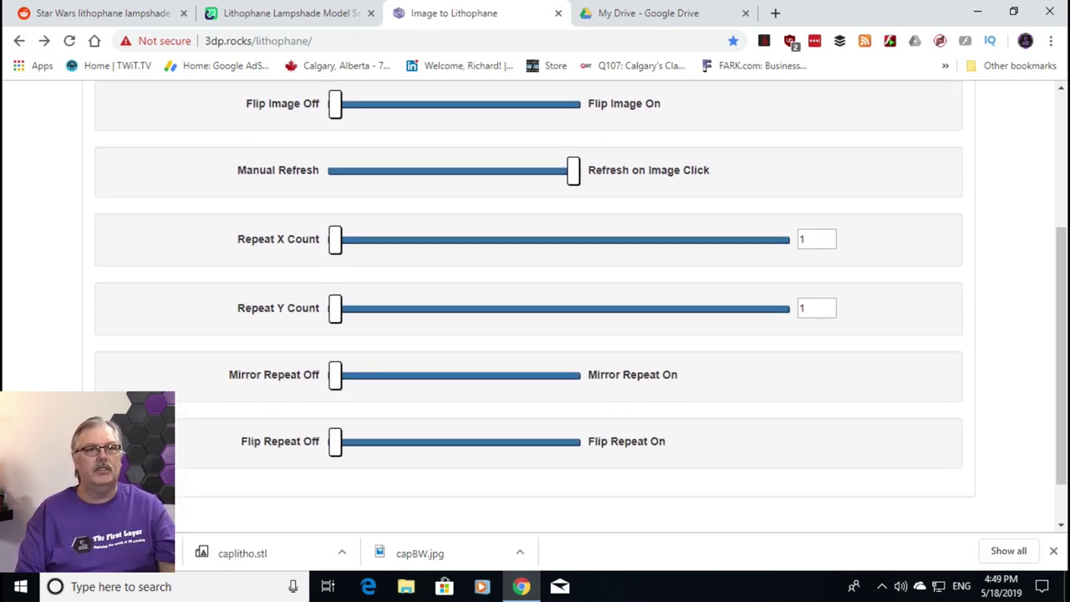
scroll(535, 309, "up", 3)
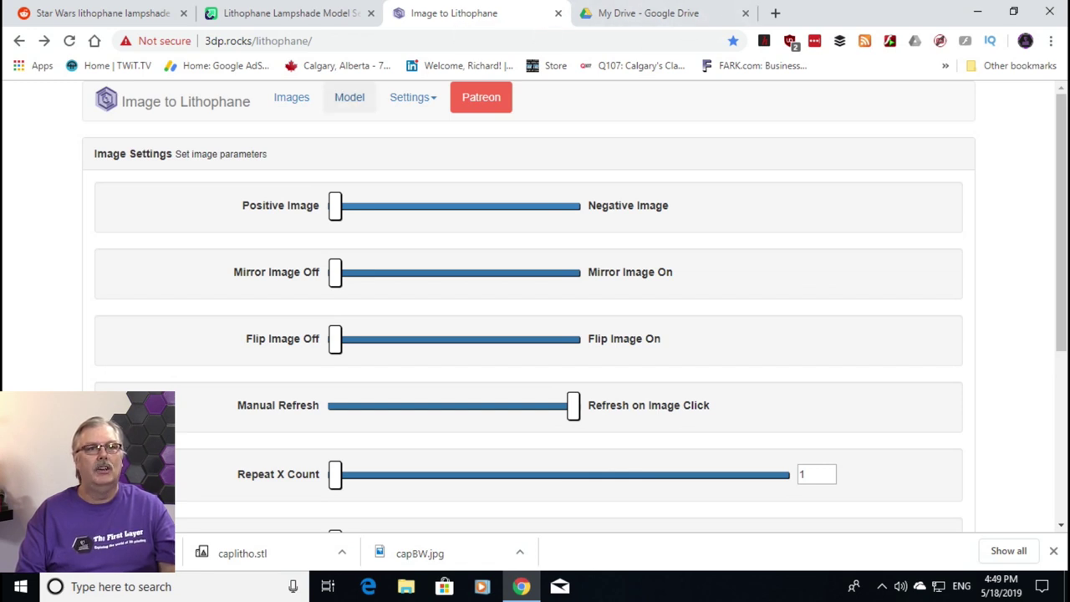
Generate the 360° cylinder model, dismiss the error alert, and orbit to inspect the lampshade.
left_click(349, 97)
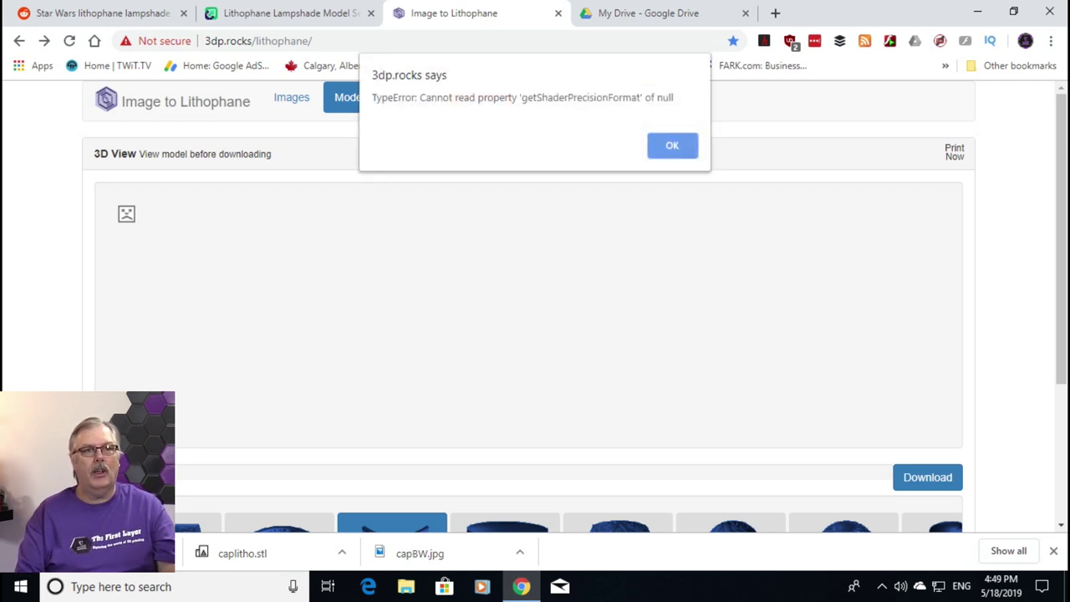
key("Return")
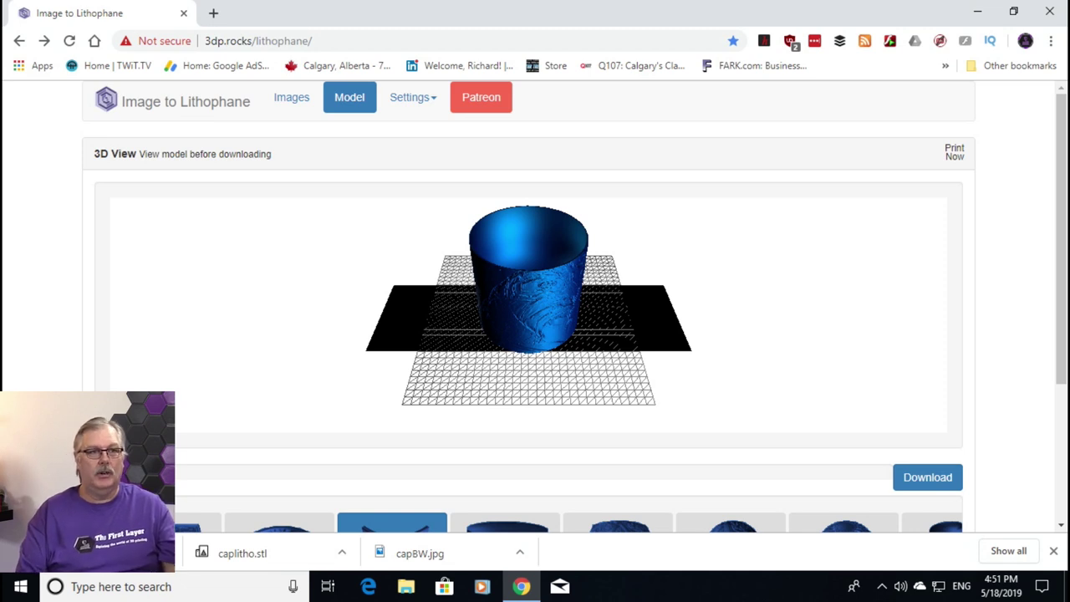
scroll(518, 319, "up", 3)
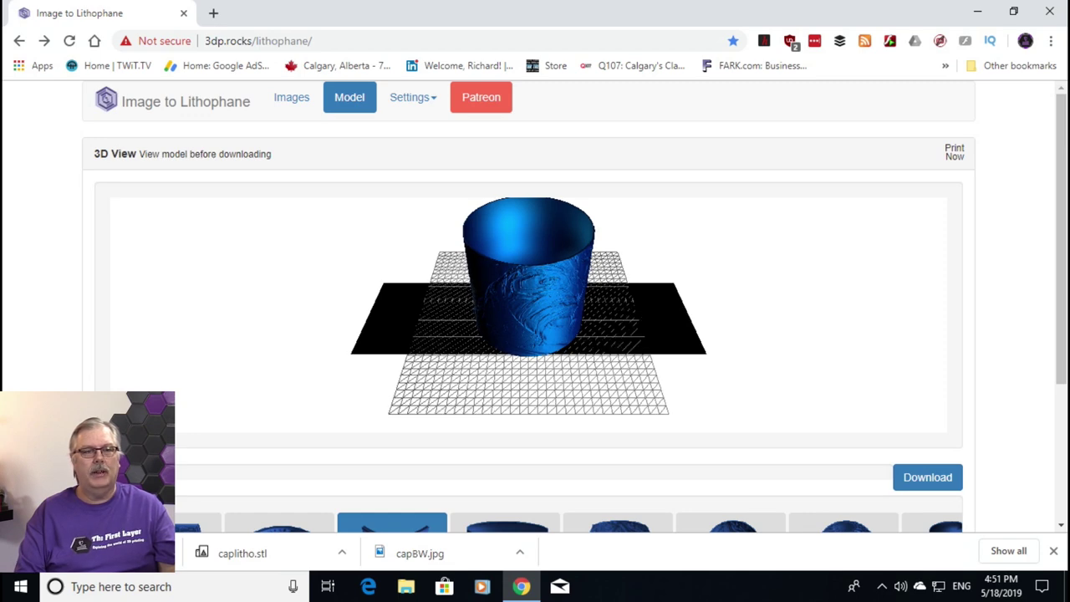
scroll(528, 315, "up", 5)
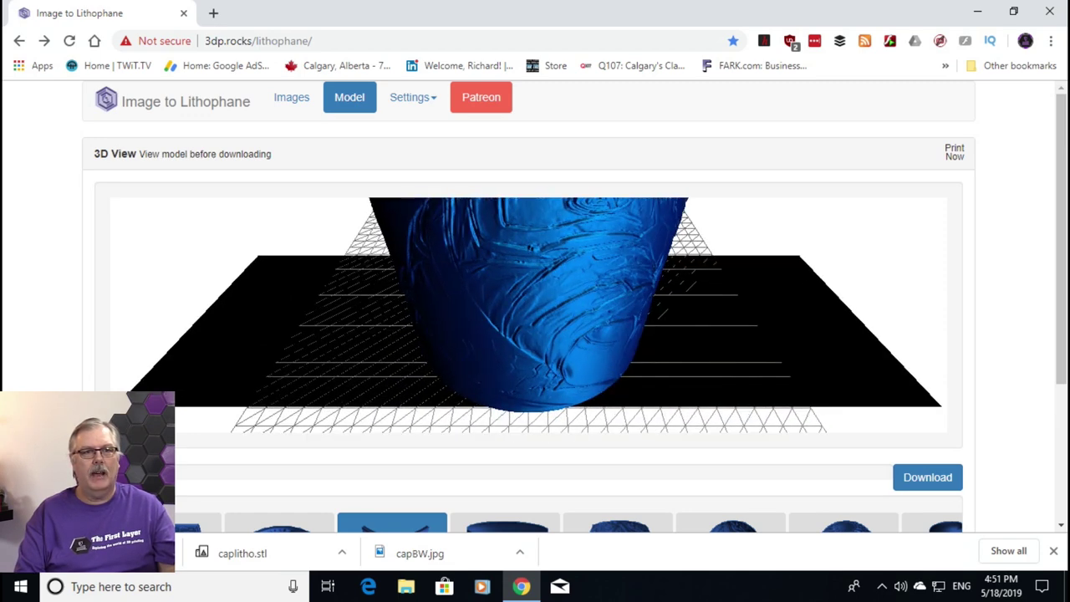
scroll(528, 314, "down", 5)
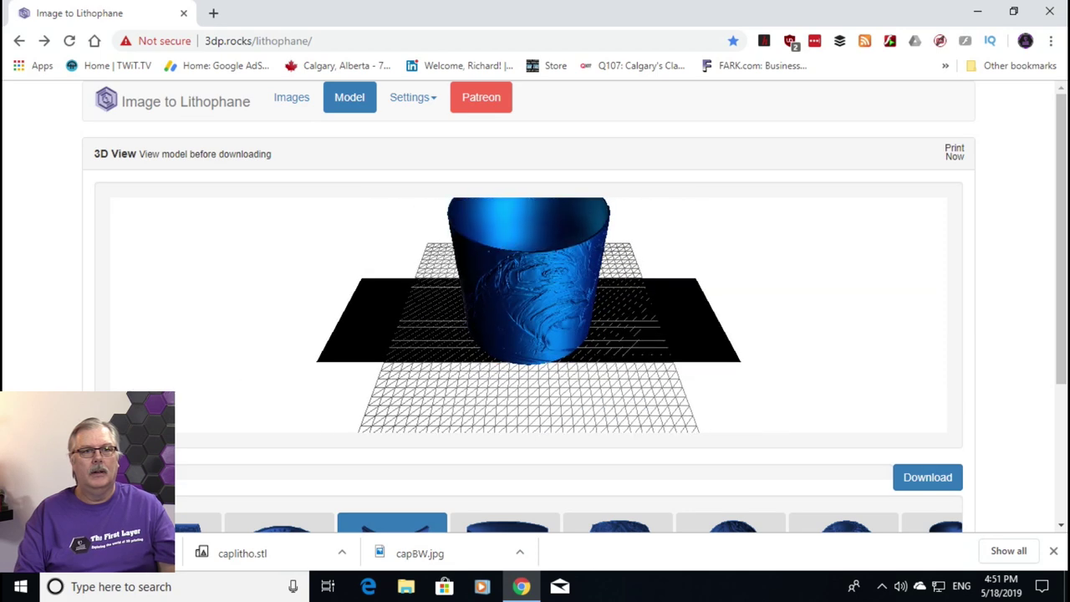
right_click_drag(585, 168, 602, 214)
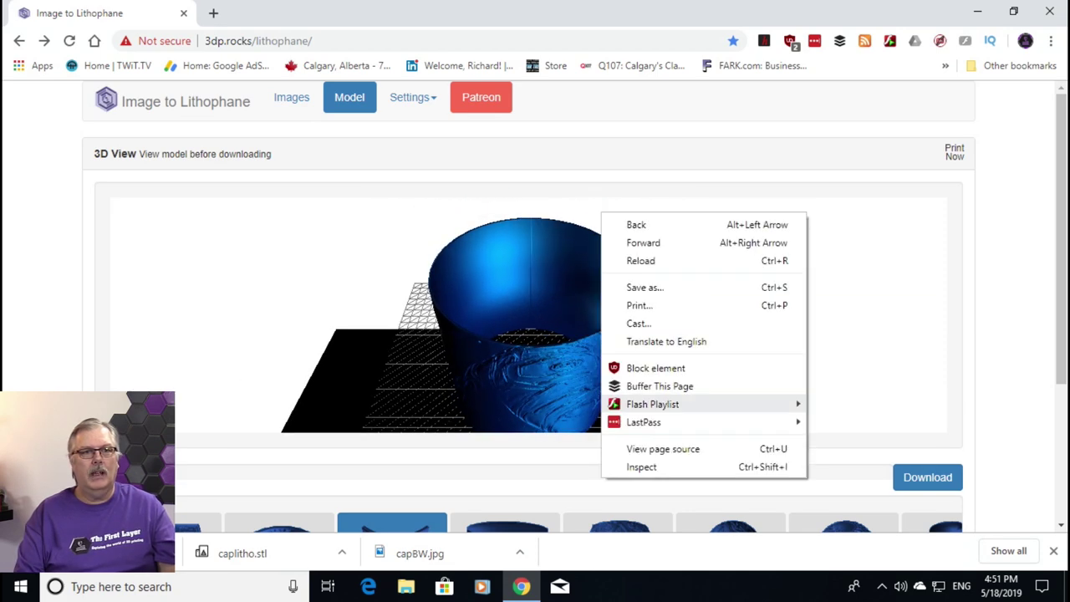
key("Escape")
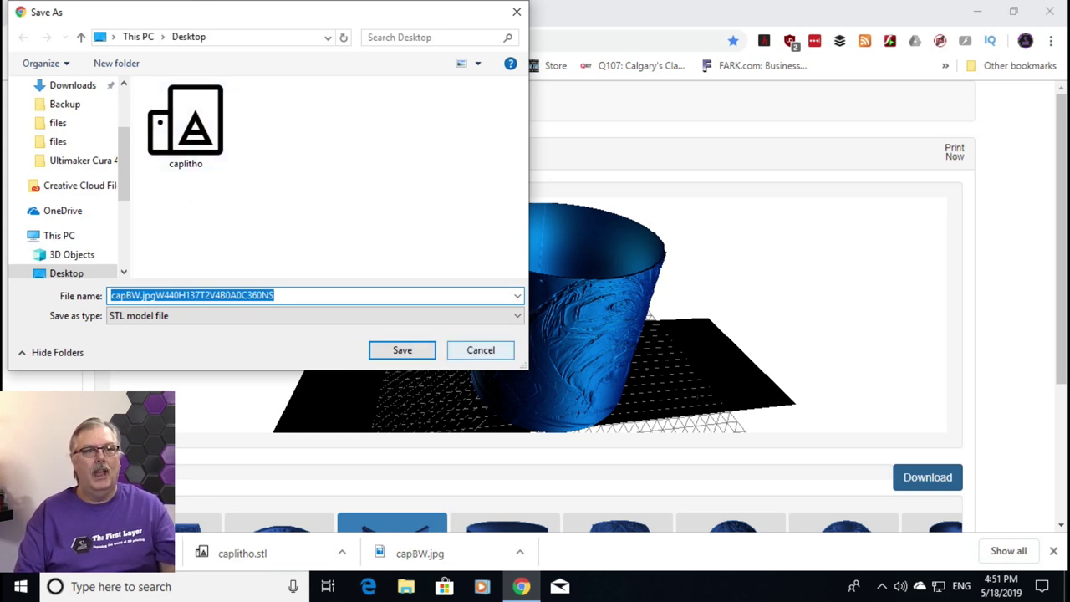
Cancel the STL save, since caplitho is already on the Desktop.
left_click(481, 350)
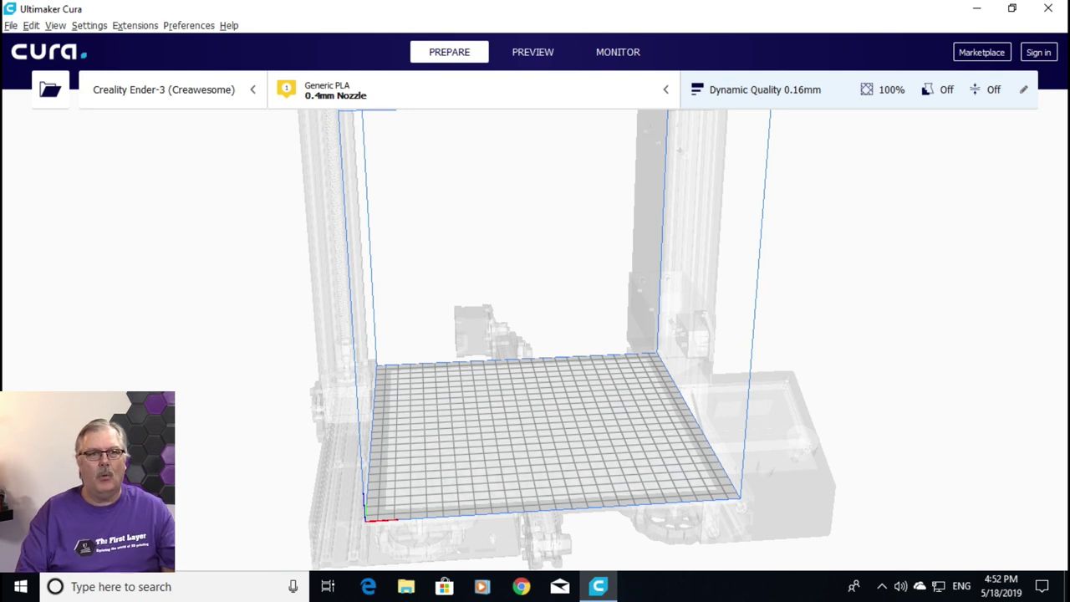
Open the Custom print settings for Dynamic Quality 0.16mm and show its quality profile list.
left_click(765, 89)
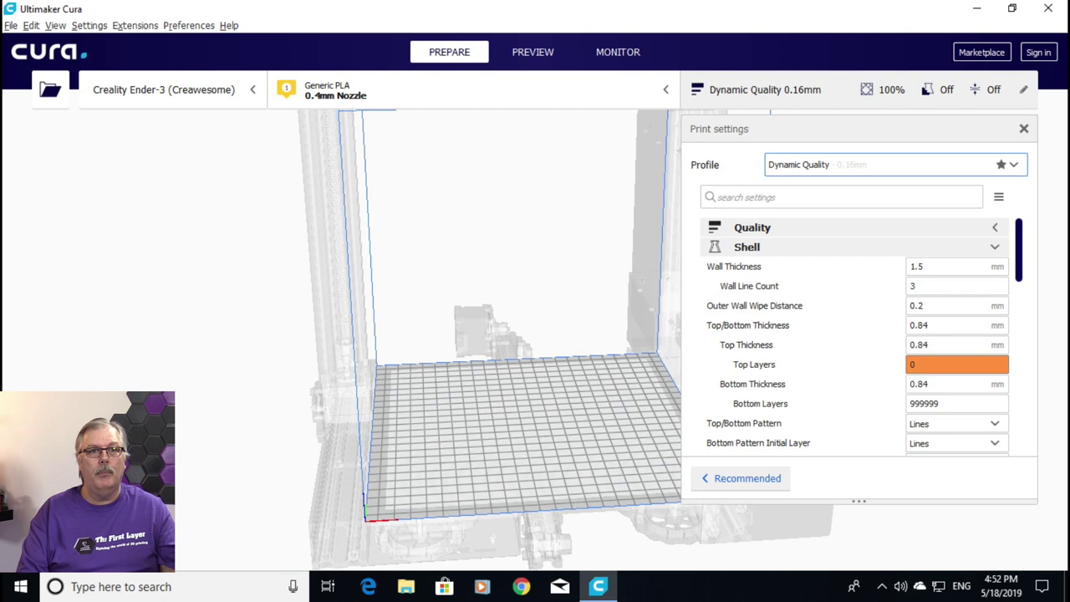
left_click(895, 165)
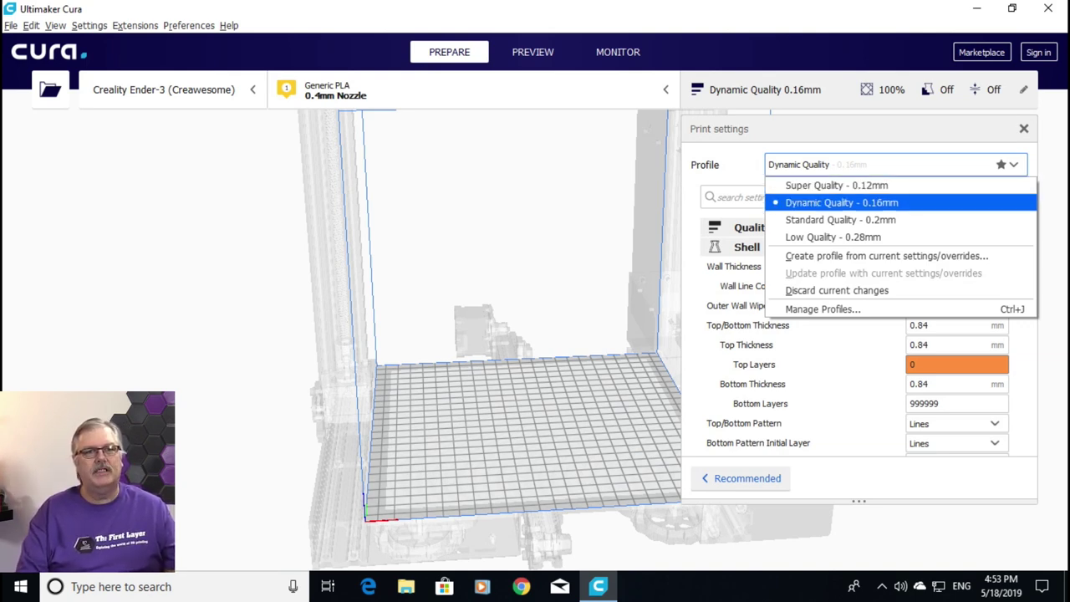
Reselect Dynamic Quality keeping the customized settings, confirm Infill Density is 100%, and close the panel.
left_click(841, 202)
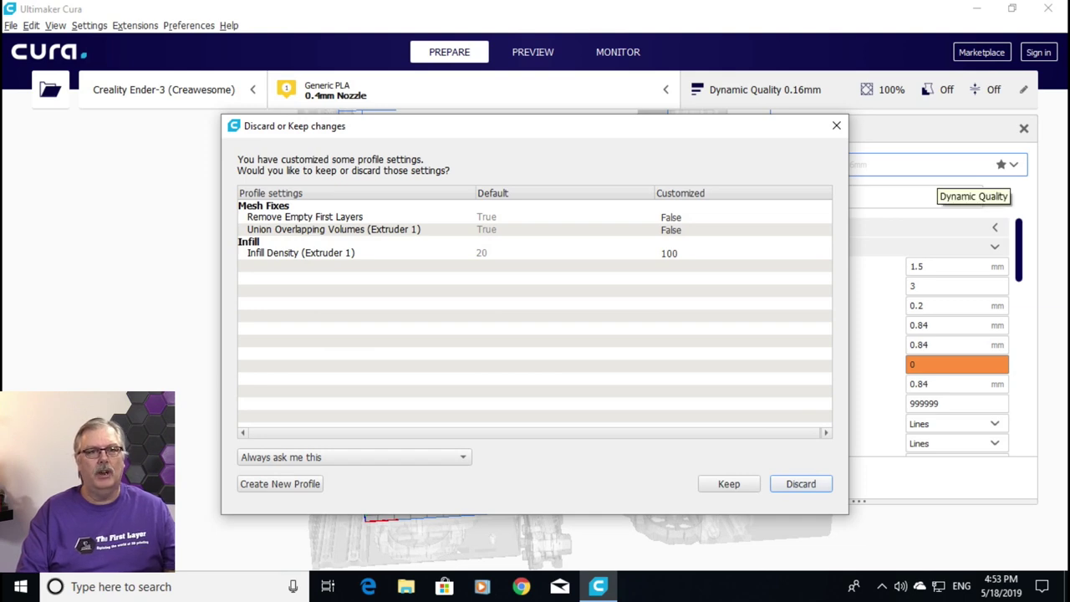
left_click(729, 483)
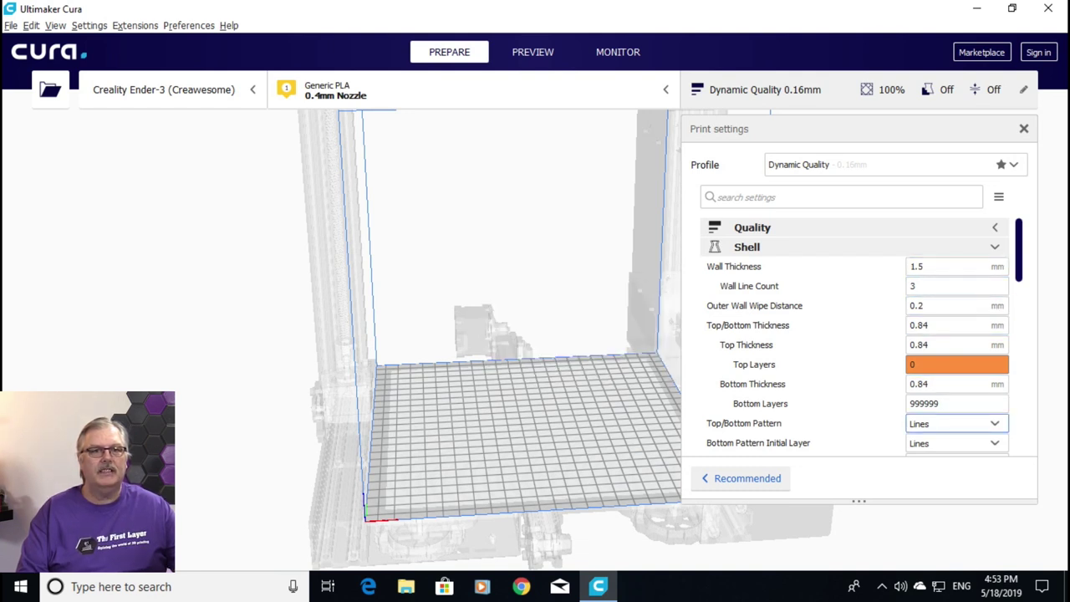
scroll(861, 334, "down", 3)
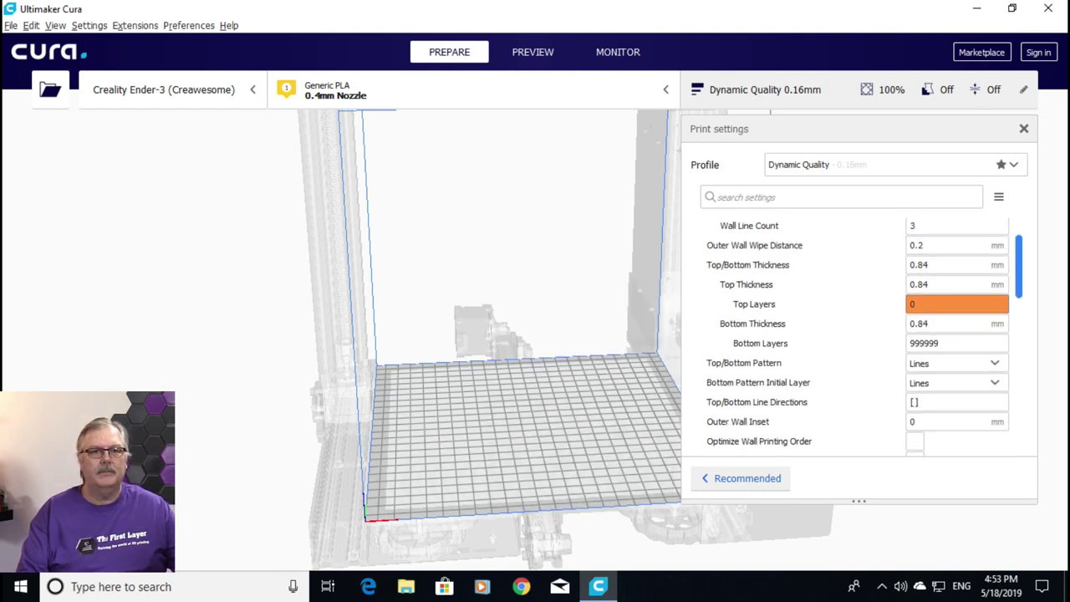
scroll(865, 337, "down", 6)
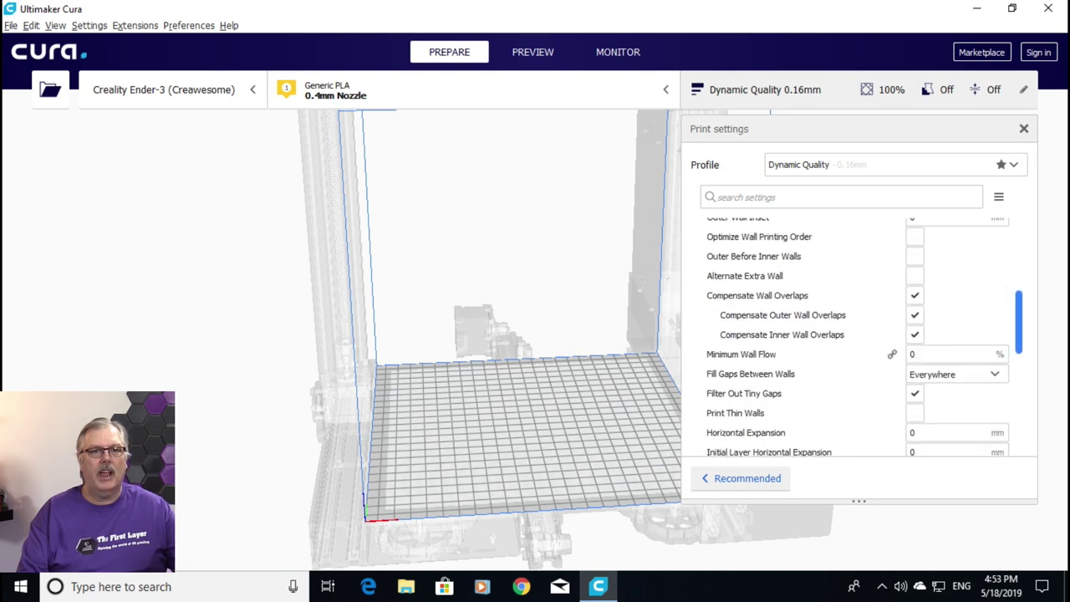
scroll(865, 360, "down", 4)
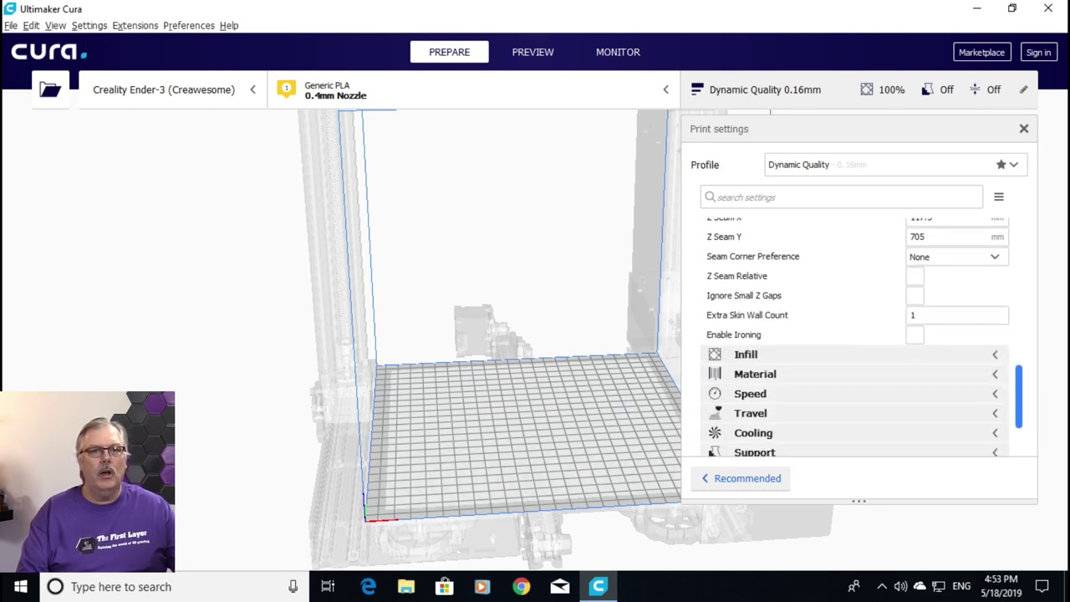
left_click(864, 362)
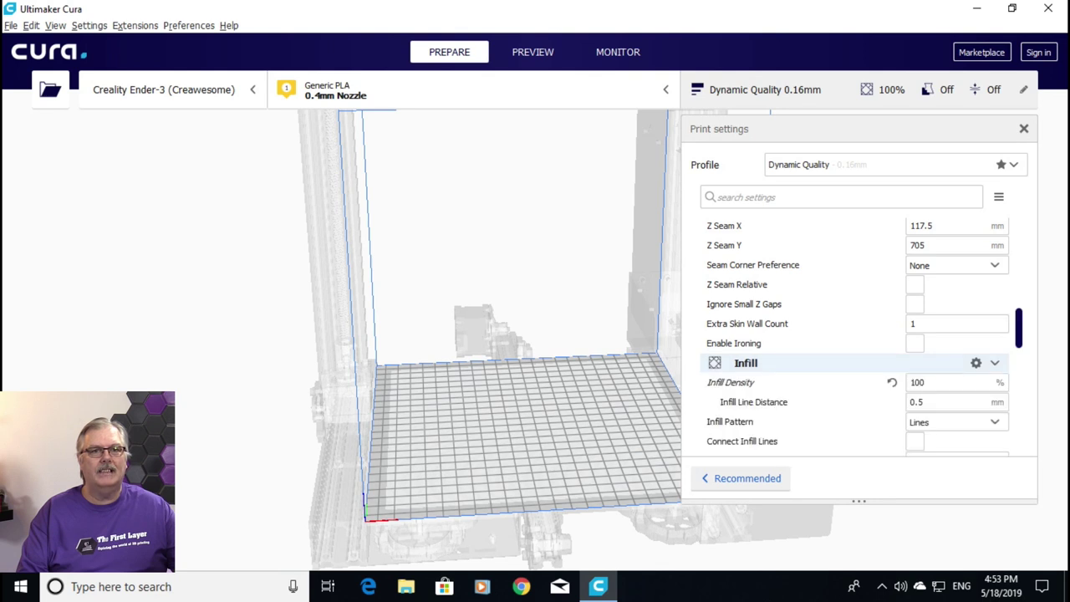
mouse_move(952, 402)
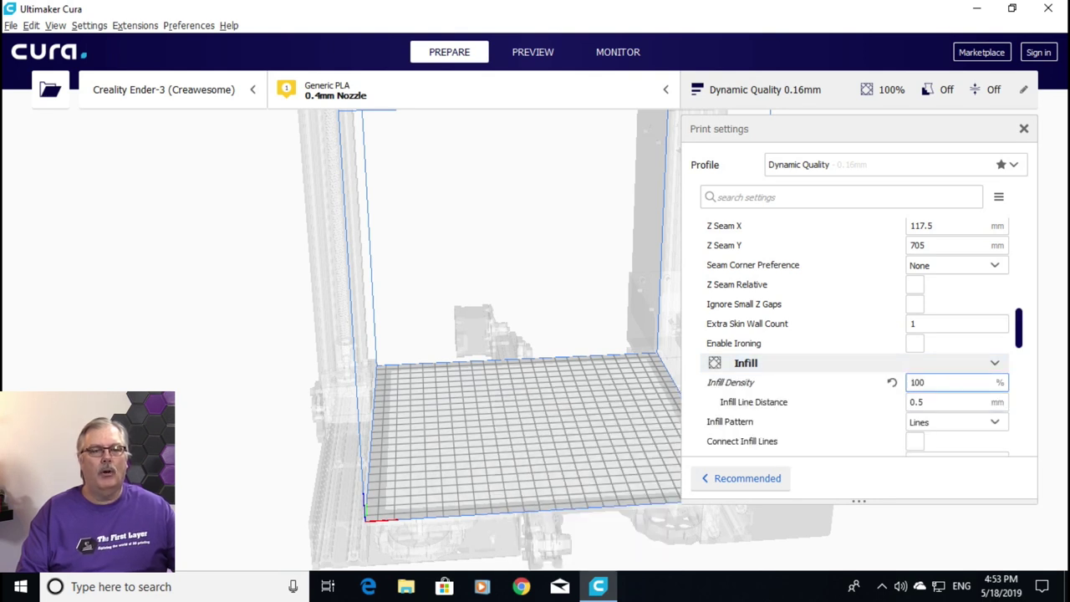
mouse_move(953, 382)
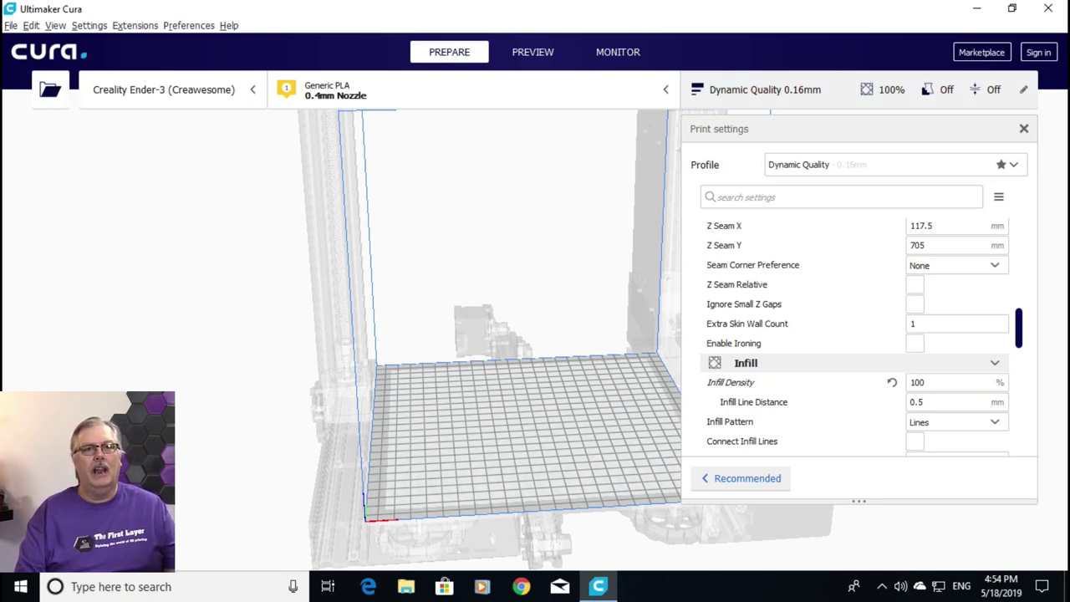
left_click(1023, 128)
left_click(50, 89)
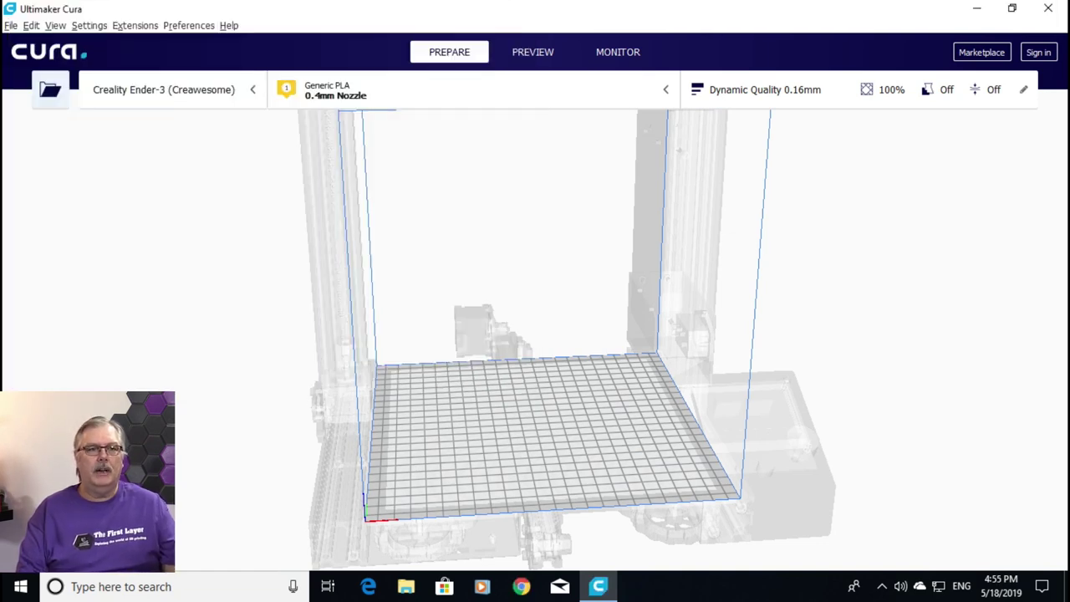
Load the caplitho lampshade model onto the Ender-3 build plate.
left_click(50, 90)
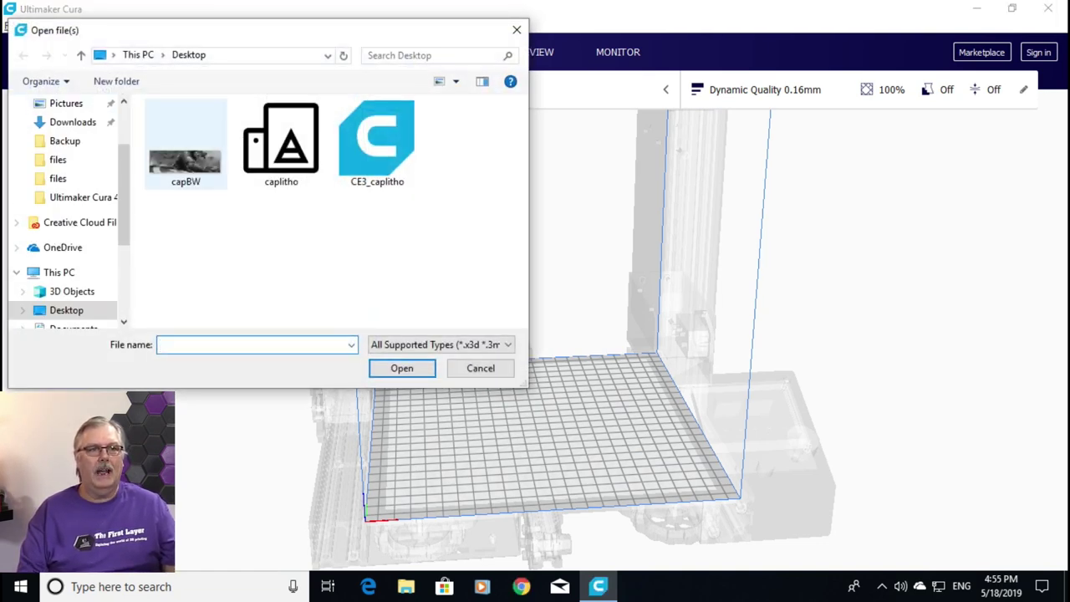
left_click(282, 155)
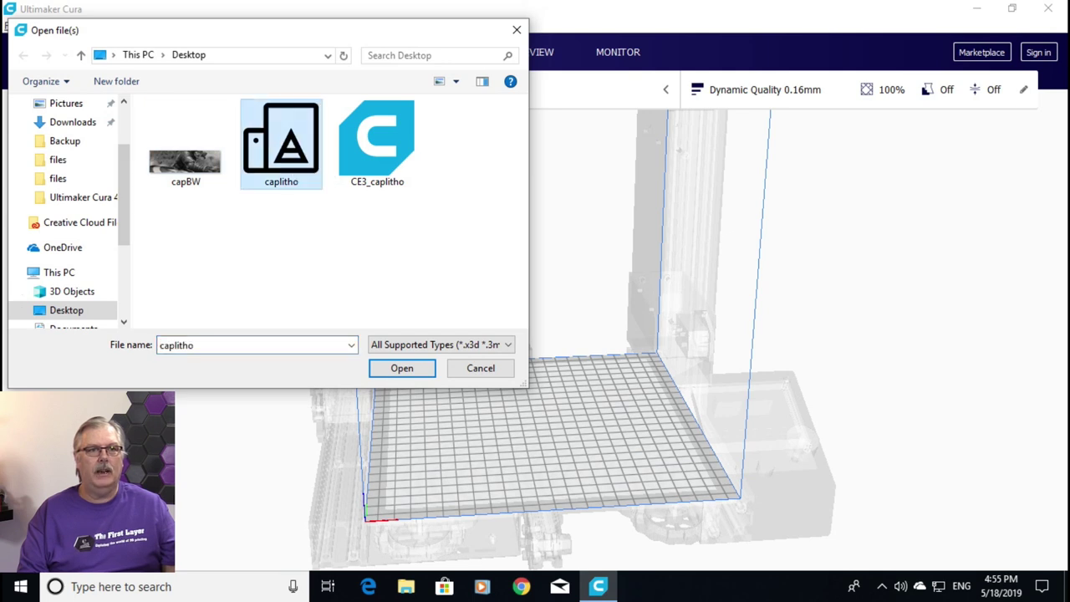
left_click(401, 368)
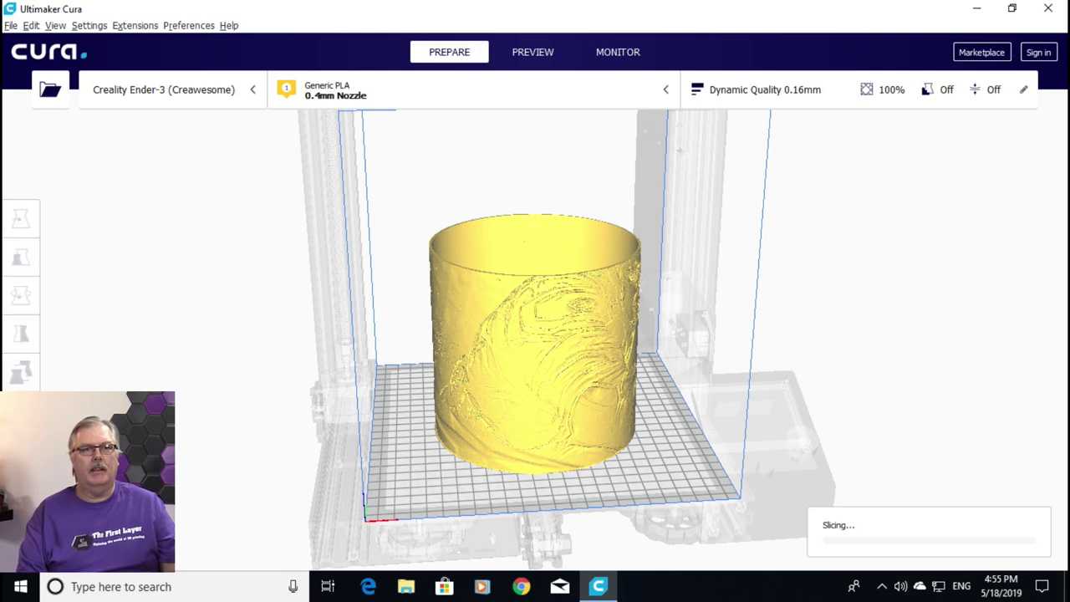
Orbit around the lampshade cylinder from above, below and both sides while it slices.
key("Up")
key("Up")
key("Up")
key("Up")
key("Up")
key("Up")
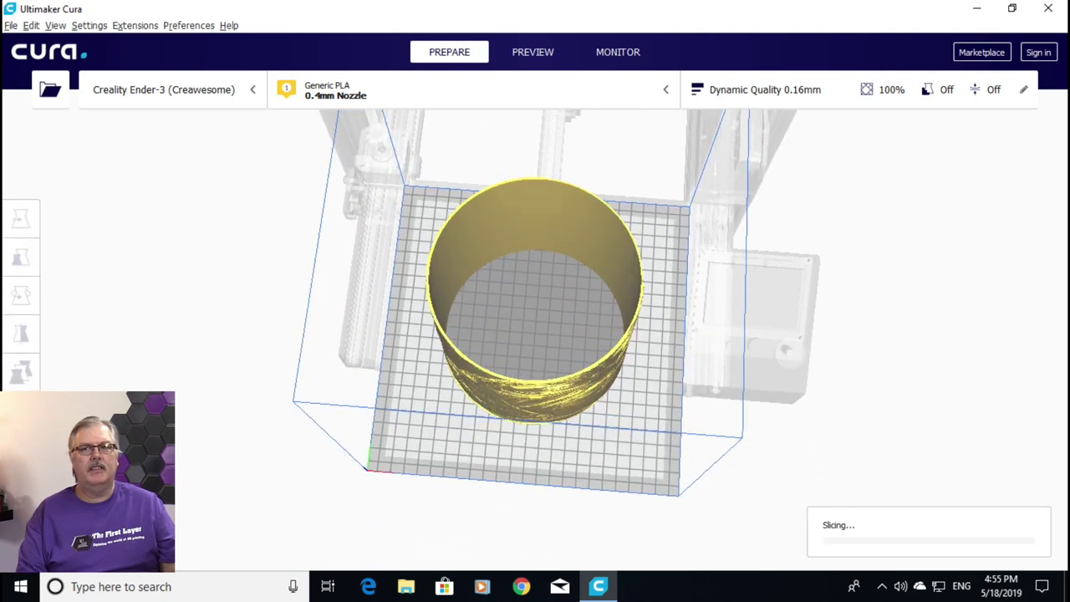
key("Down")
key("Down")
key("Down")
key("Down")
key("Down")
key("Down")
key("Down")
key("Down")
key("Down")
key("Down")
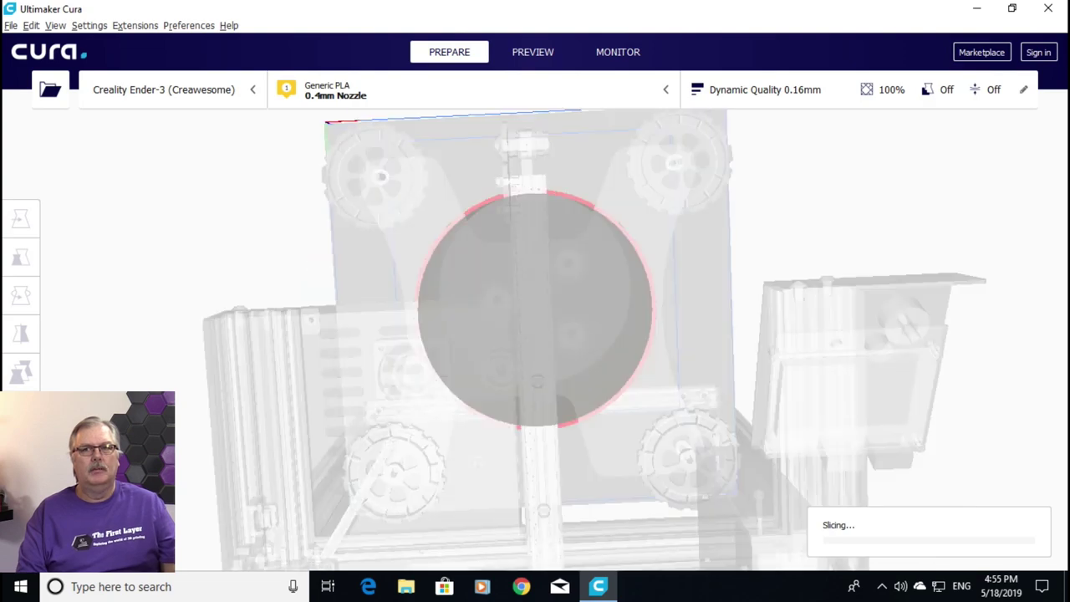
key("Up")
key("Up")
key("Up")
key("Up")
key("Up")
key("Up")
key("Up")
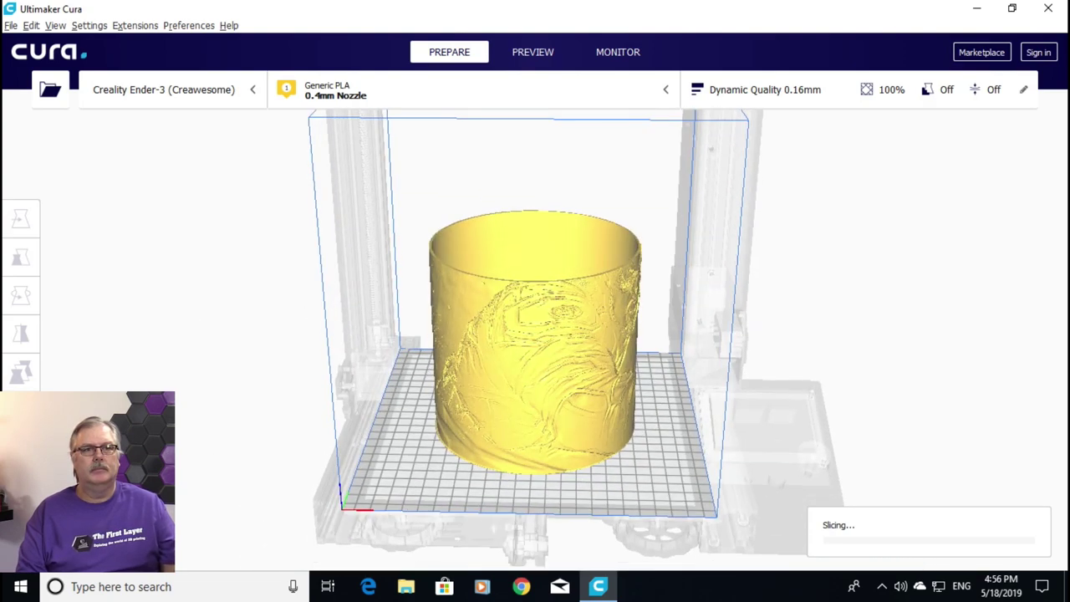
key("Left")
key("Left")
key("Left")
key("Left")
key("Left")
key("Left")
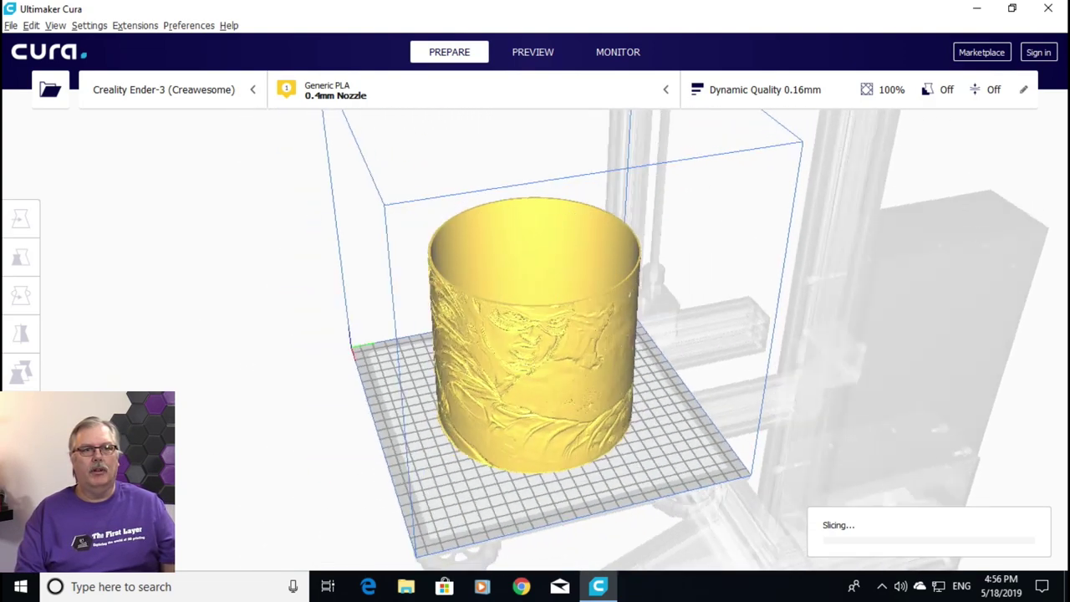
key("Right")
key("Right")
key("Right")
key("Right")
key("Right")
key("Right")
key("Right")
key("Right")
key("Right")
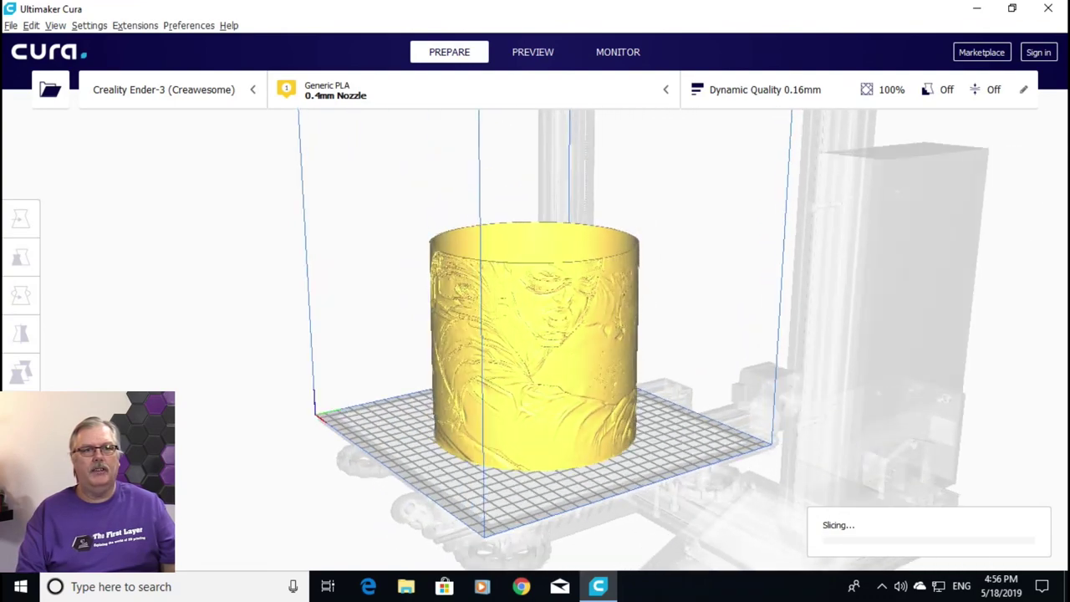
key("Right")
key("Right")
key("Right")
key("Right")
key("Right")
key("Right")
key("Right")
key("Right")
key("Up")
key("Up")
key("Up")
key("Up")
key("Up")
key("Up")
key("Up")
key("Up")
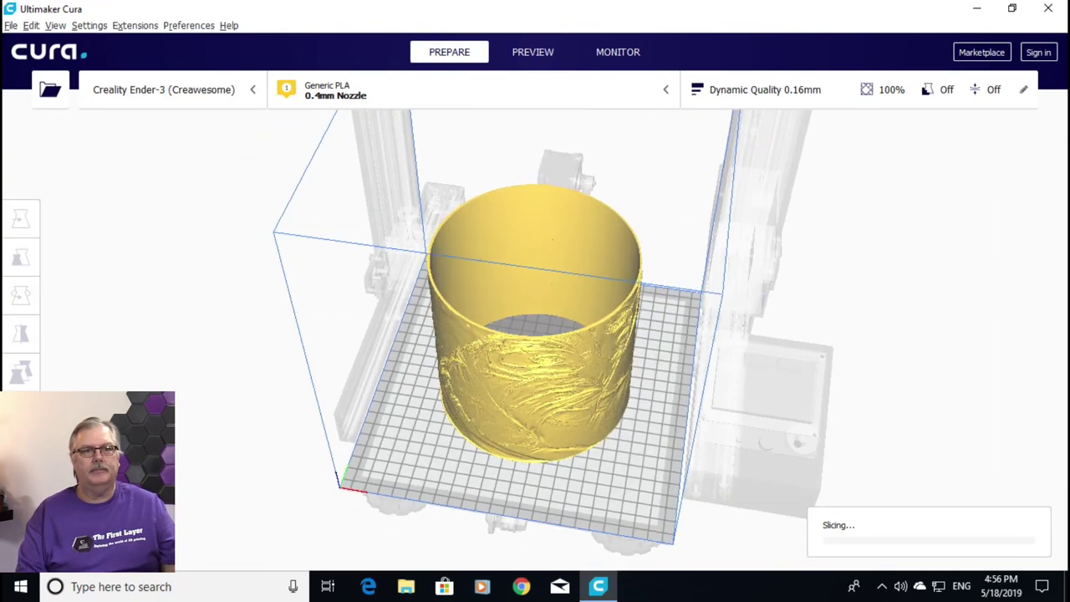
key("Down")
key("Down")
key("Down")
key("Down")
key("Down")
key("Down")
key("Down")
key("Down")
key("Up")
key("Up")
key("Up")
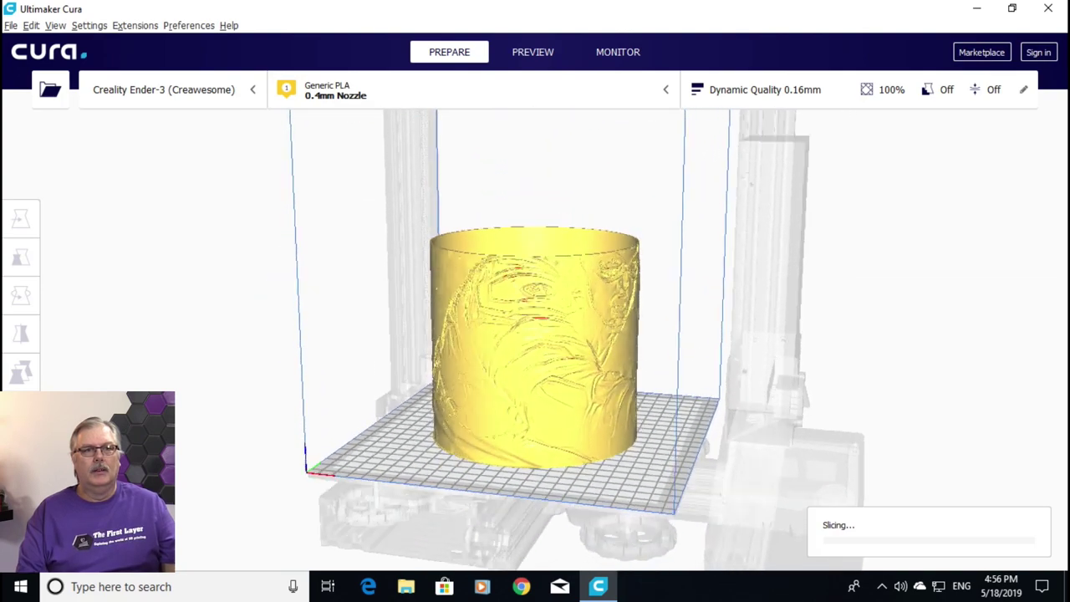
key("Up")
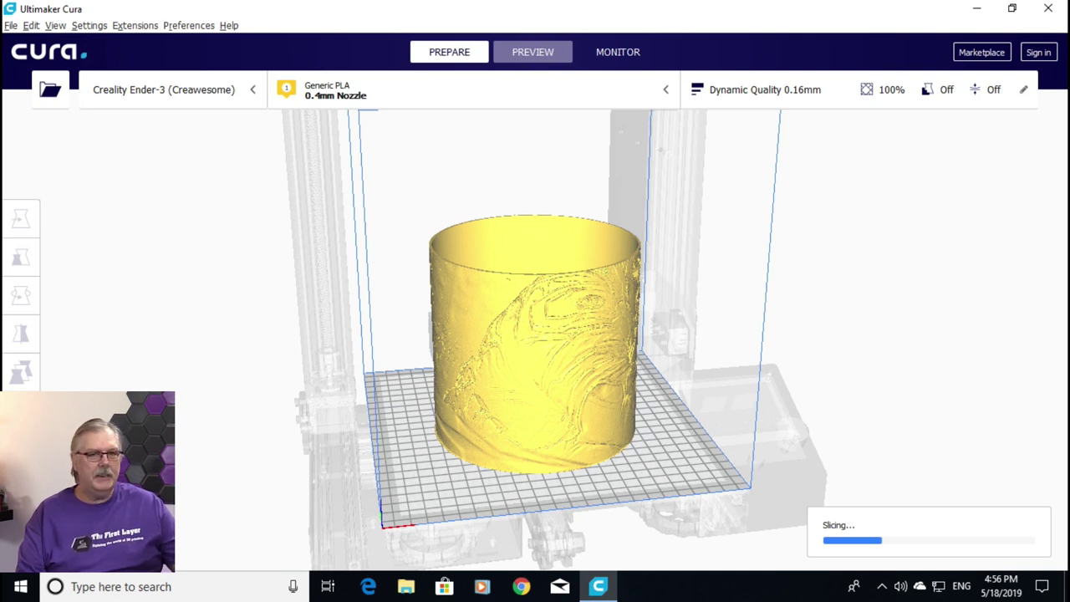
Switch to the layer preview of the sliced lampshade and orbit around it.
left_click(533, 52)
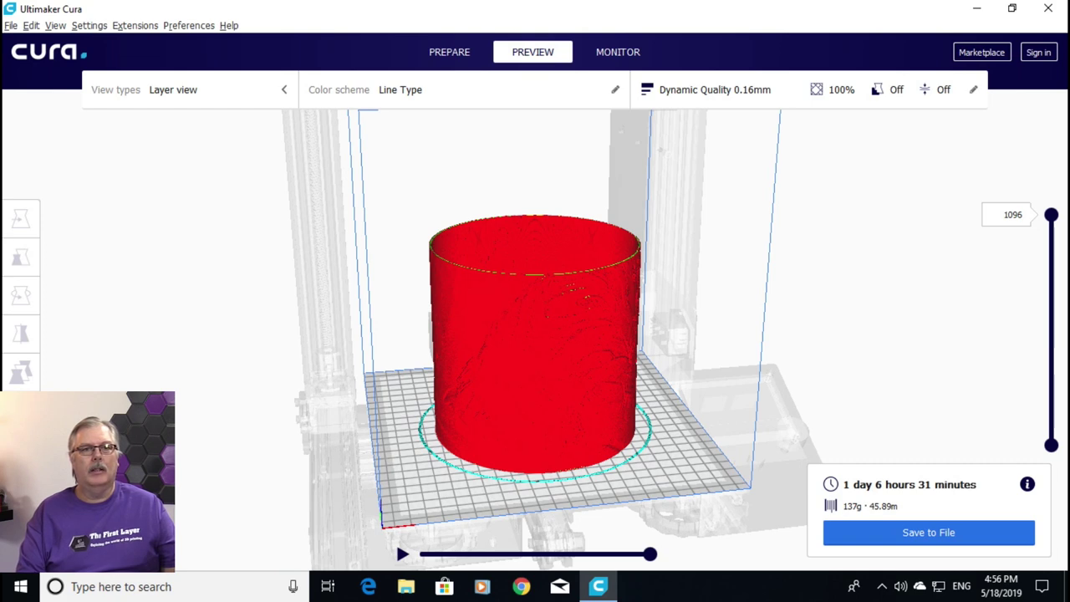
key("Up")
key("Up")
key("Up")
key("Up")
key("Left")
key("Left")
key("Right")
key("Right")
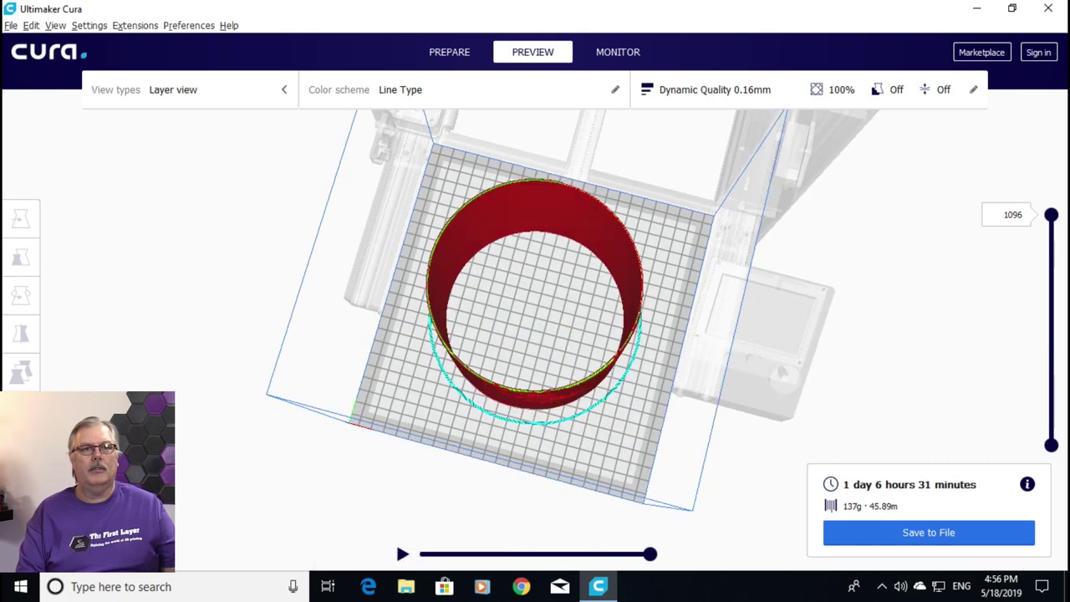
key("Down")
key("Down")
key("Down")
key("Down")
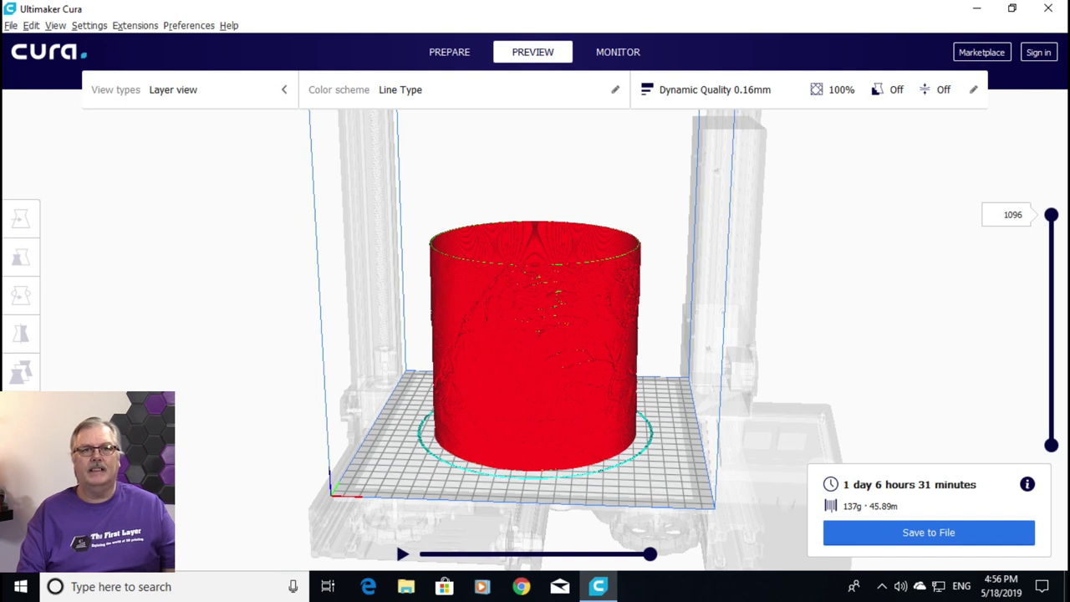
Lower the visible layers to 559 and zoom in top-down on the cylinder's solid wall.
key("Down")
key("Down")
key("Down")
key("Down")
key("Down")
key("Down")
key("Down")
key("Down")
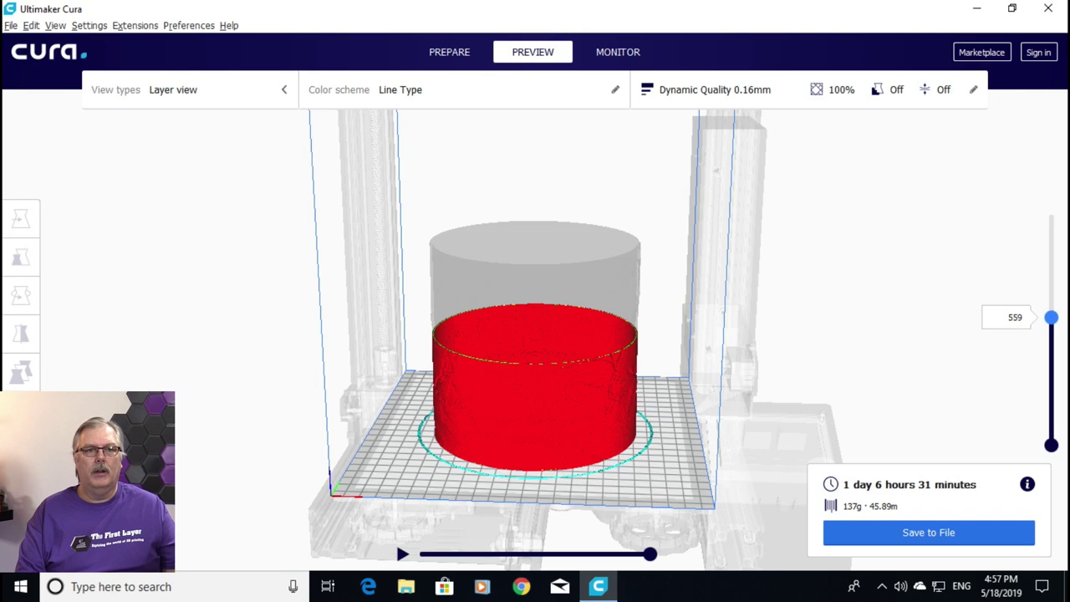
key("Up")
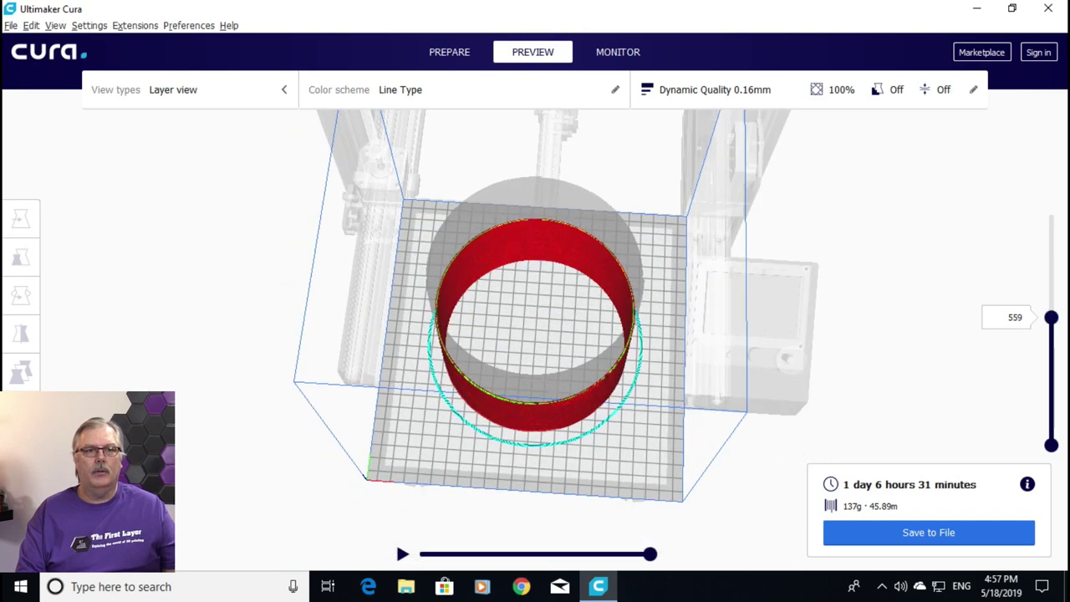
scroll(535, 326, "up", 5)
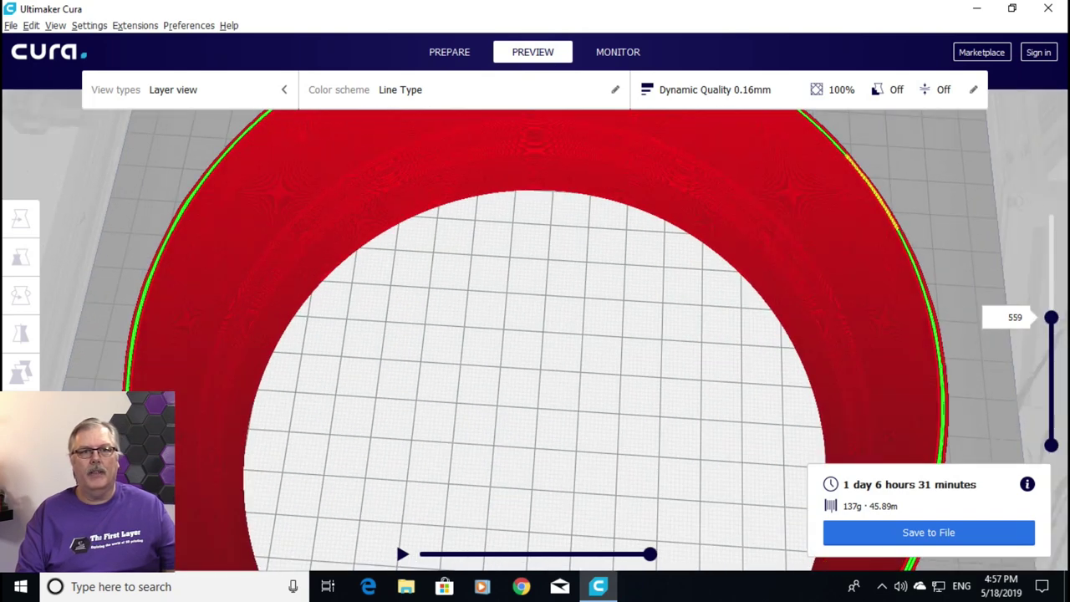
scroll(535, 326, "up", 3)
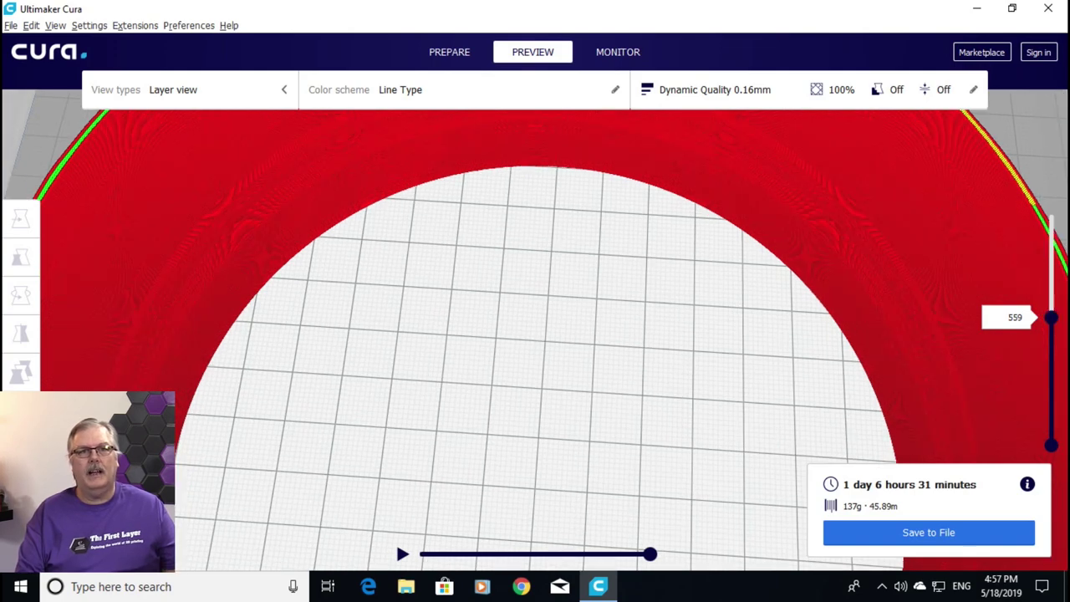
scroll(535, 326, "down", 6)
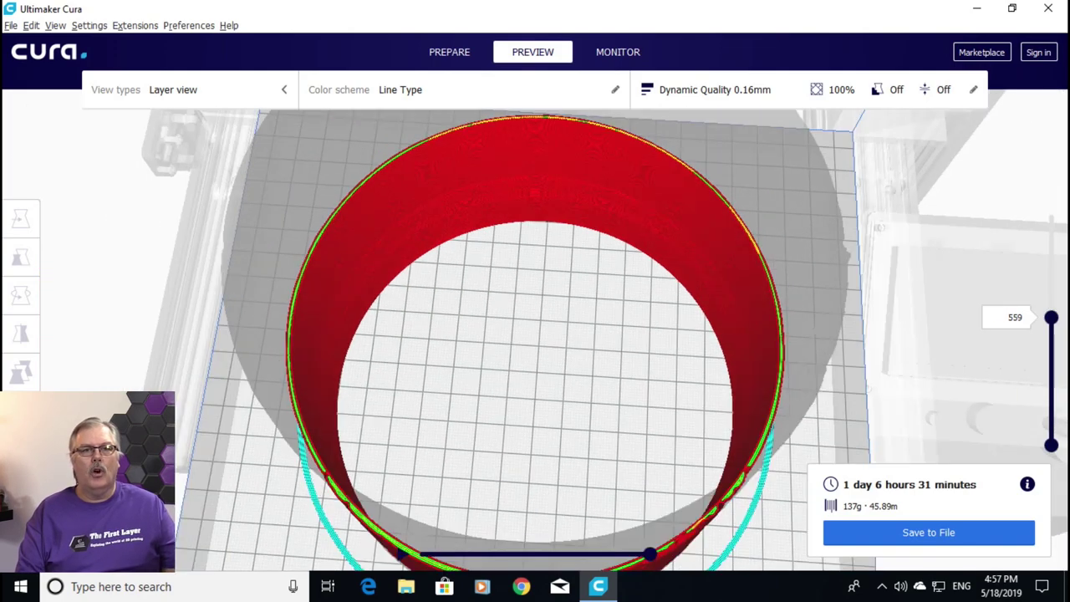